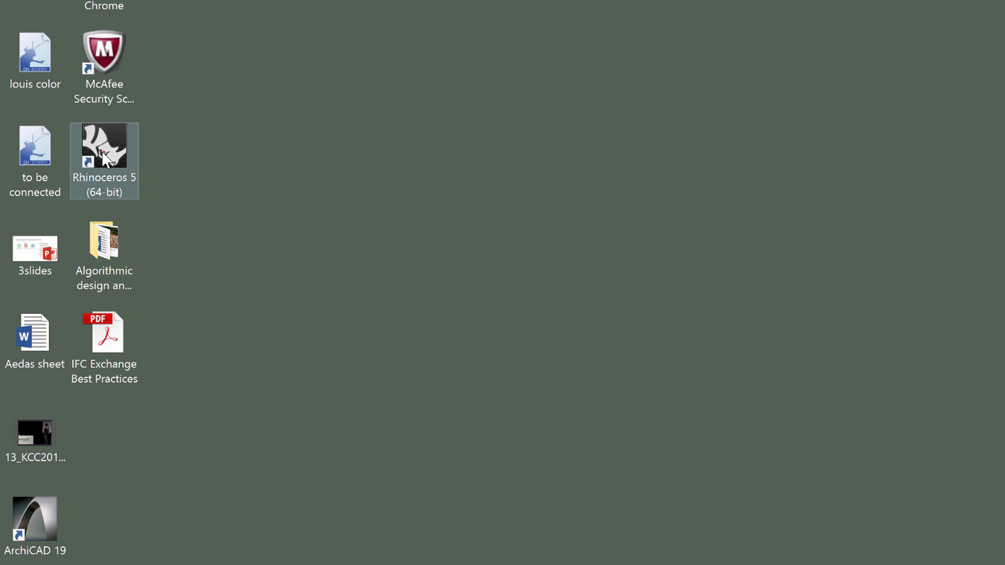
Step: Launch Rhinoceros 5 (64-bit) from its desktop shortcut
double_click(102, 153)
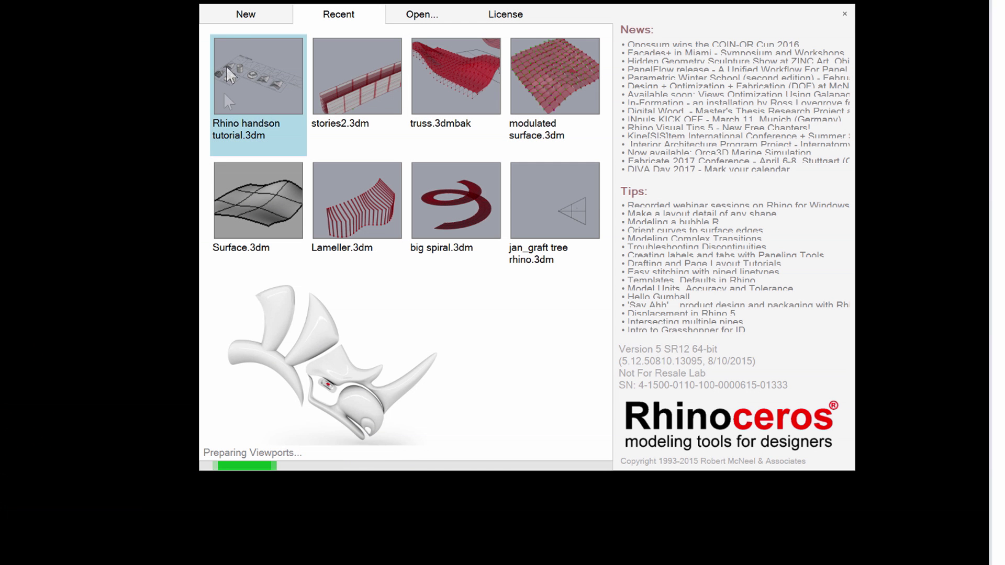
Step: Create a new model from the Large Objects - Meters template in the startup window
click(245, 14)
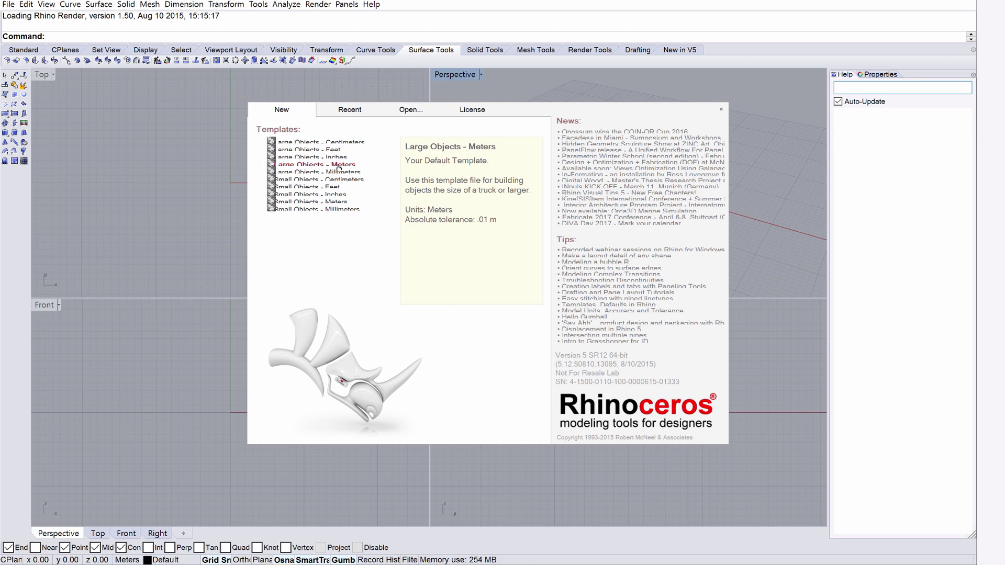
click(323, 90)
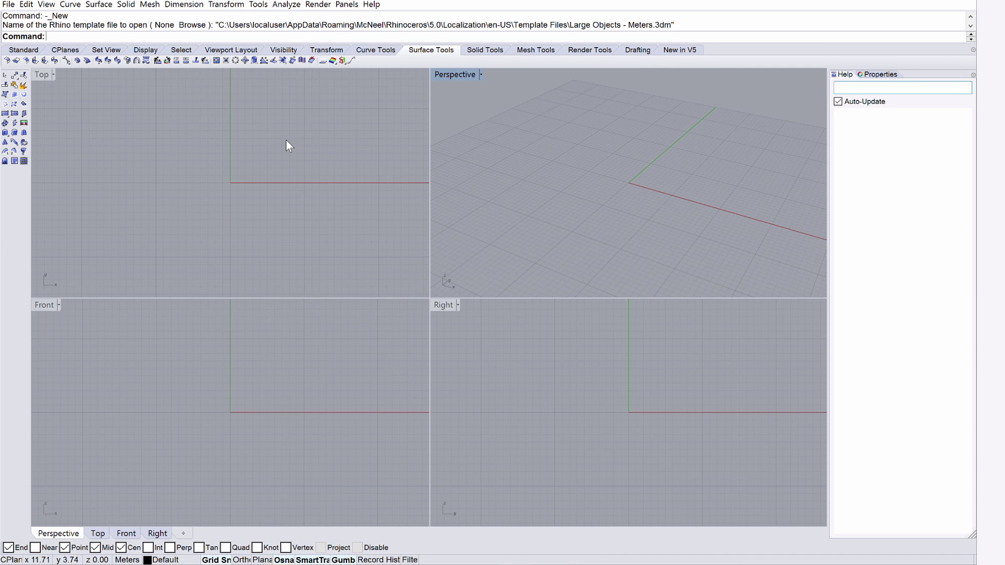
Step: Open the 'Rhino handson tutorial' model file
click(8, 5)
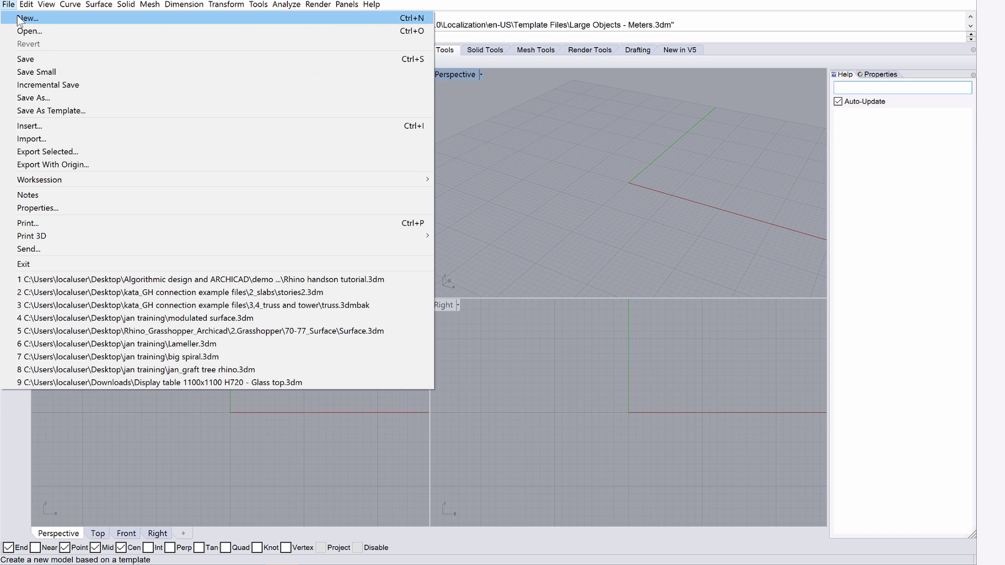
click(26, 31)
click(209, 105)
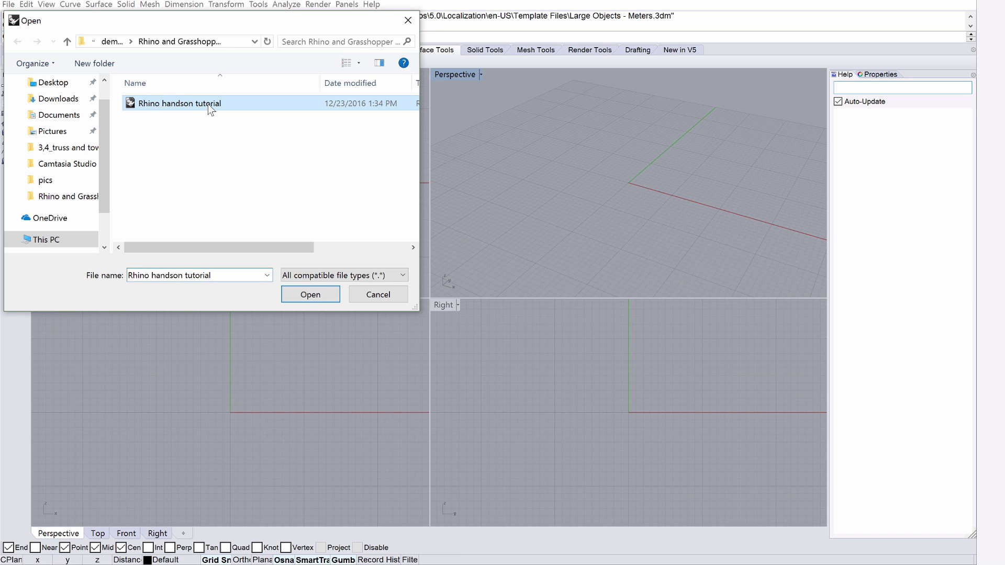
click(311, 294)
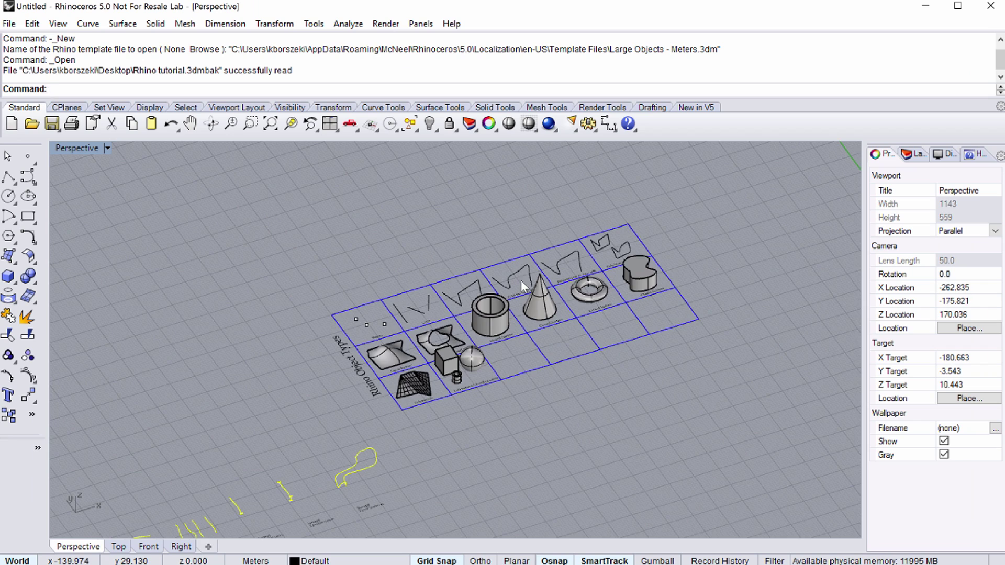
Step: Orbit, zoom and pan the Perspective view to look down on the whole Rhino Object Types grid
right_drag(318, 204, 610, 365)
scroll(576, 480, up, 4)
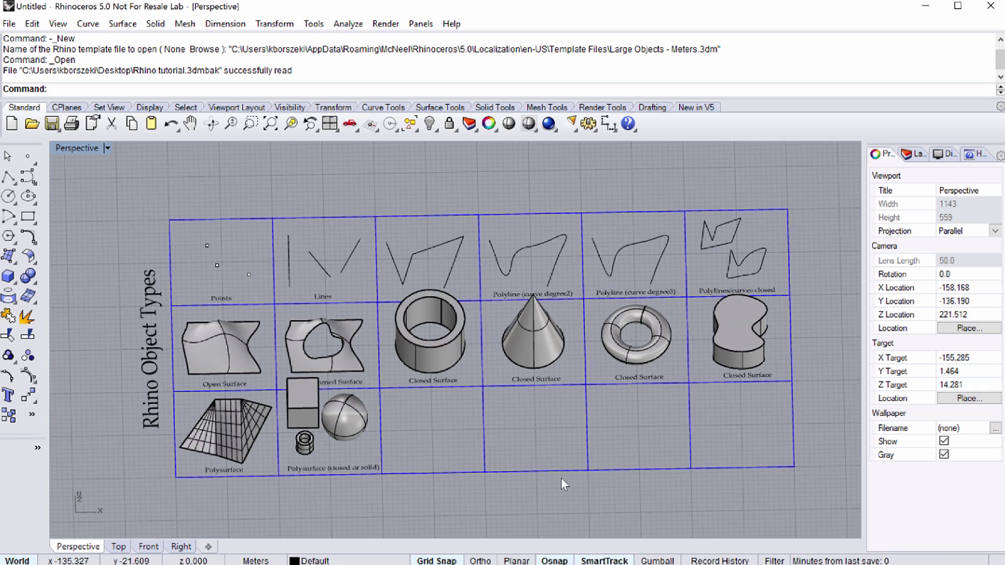
right_drag(447, 442, 503, 427)
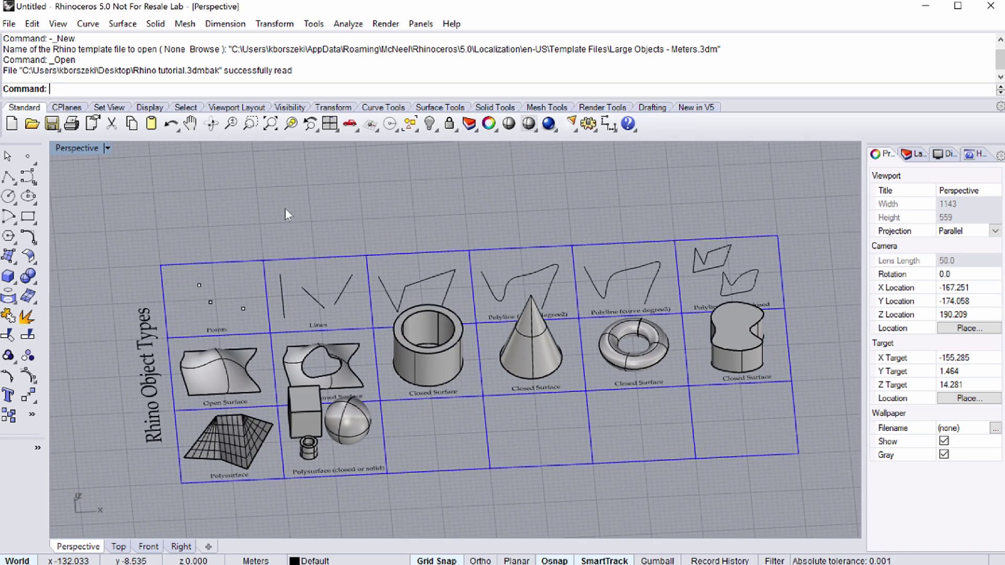
shift+right_drag(577, 423, 558, 414)
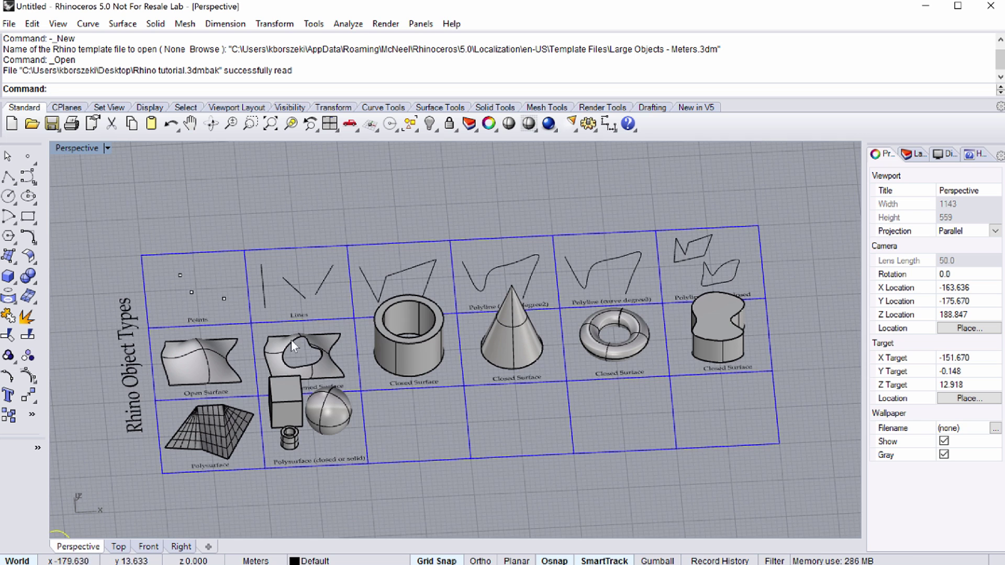
Step: Zoom into the Points/Lines area, then tilt and pan to frame the Lines and Polylines rows
scroll(240, 320, up, 3)
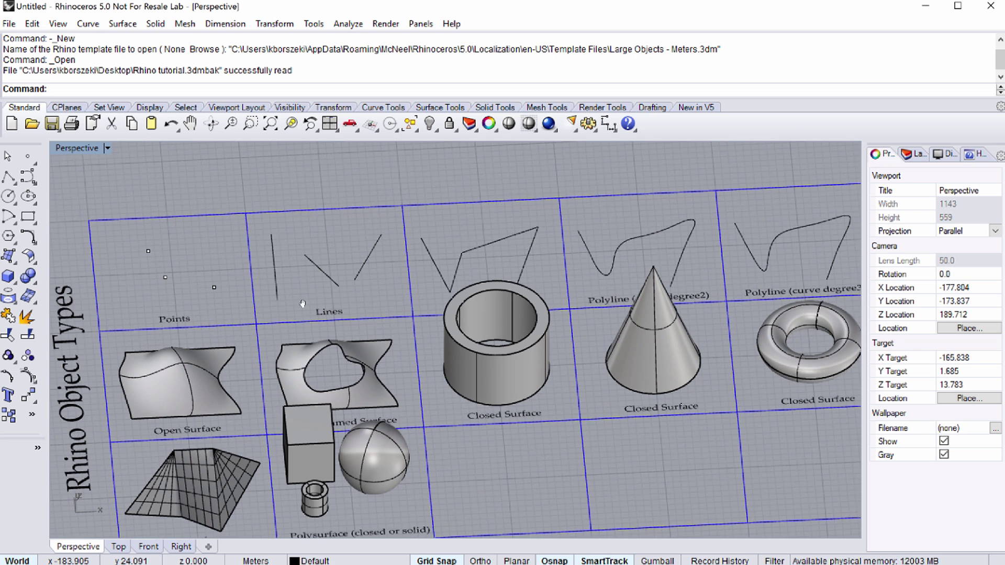
scroll(238, 362, up, 3)
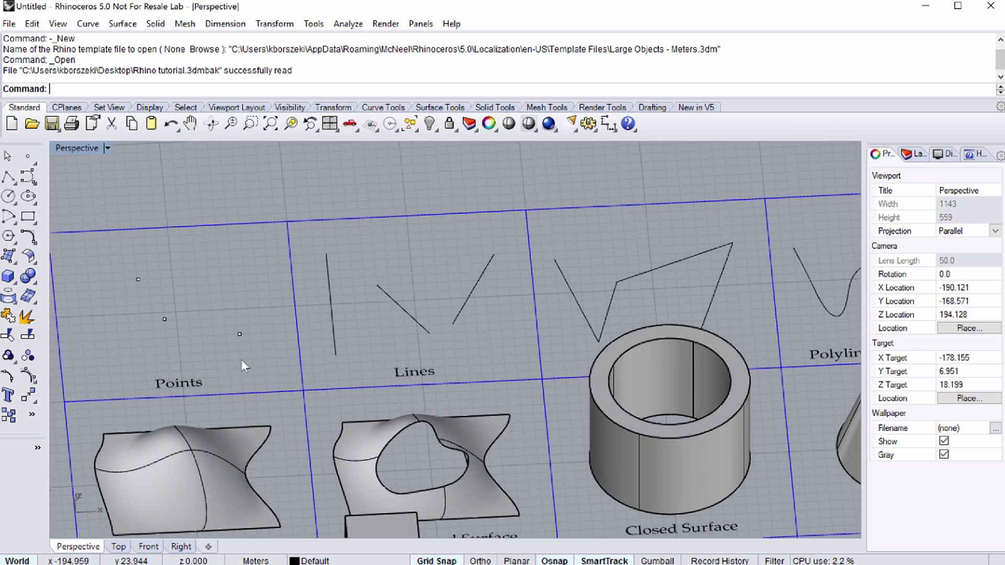
scroll(84, 341, up, 2)
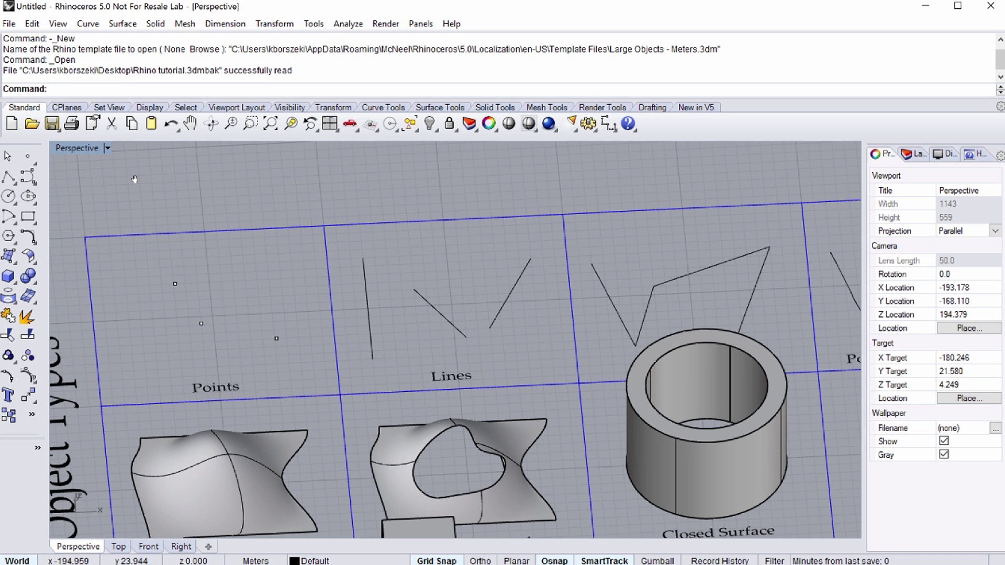
key(Right)
key(Right)
key(Right)
key(Right)
key(Right)
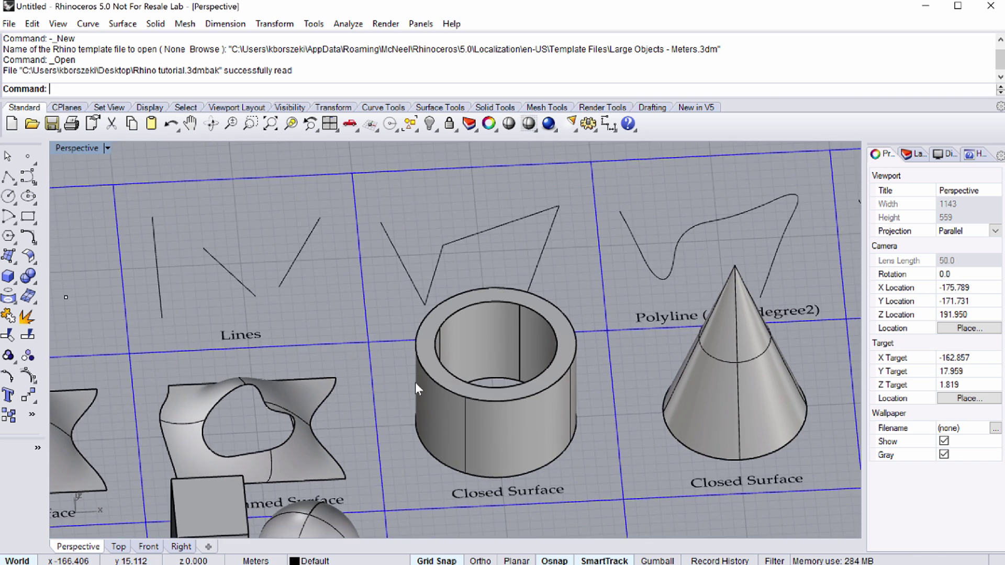
right_drag(419, 388, 425, 445)
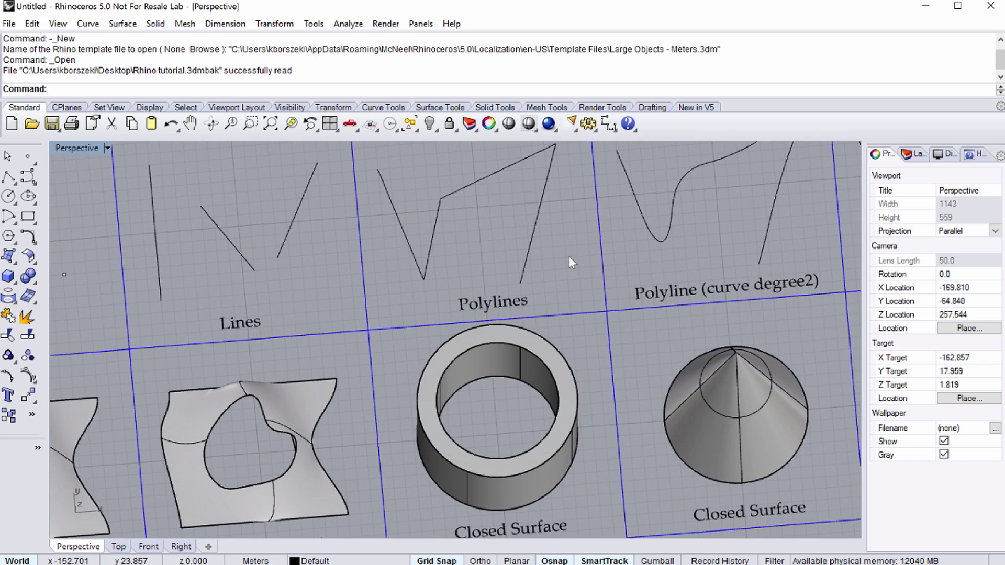
shift+right_drag(471, 272, 487, 345)
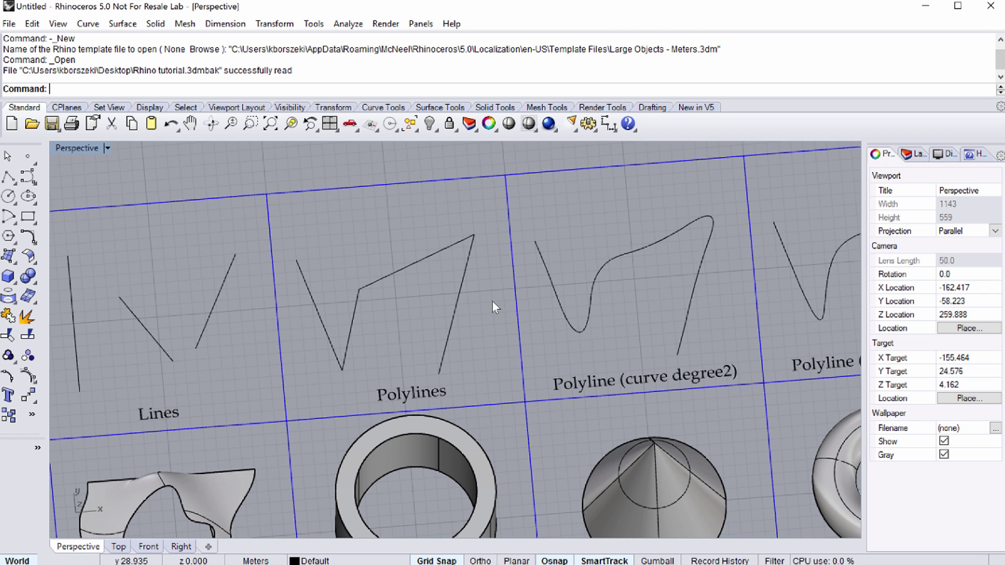
Step: Rebuild the Polylines curve with point count 10 and degree 3
click(461, 287)
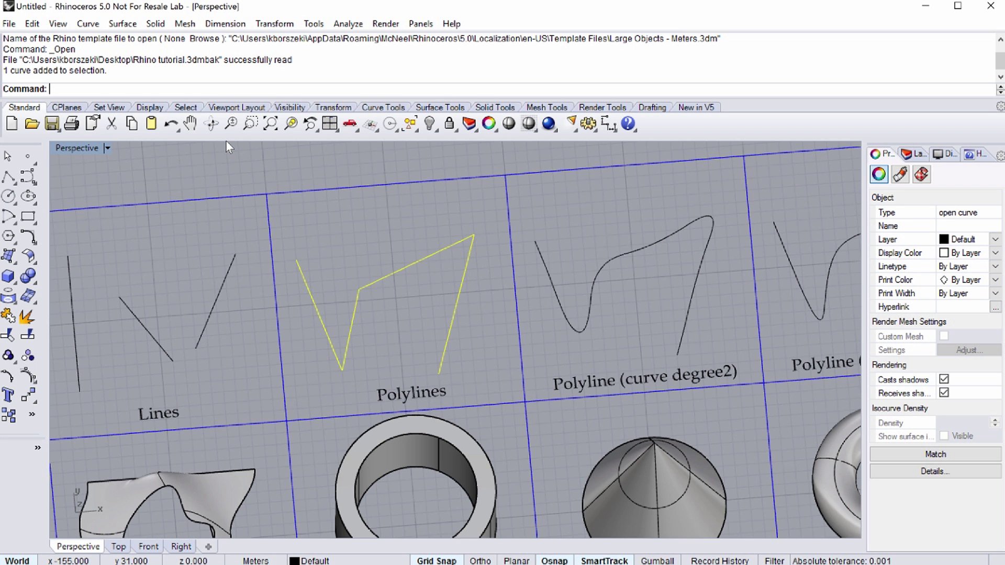
text(Rebuild)
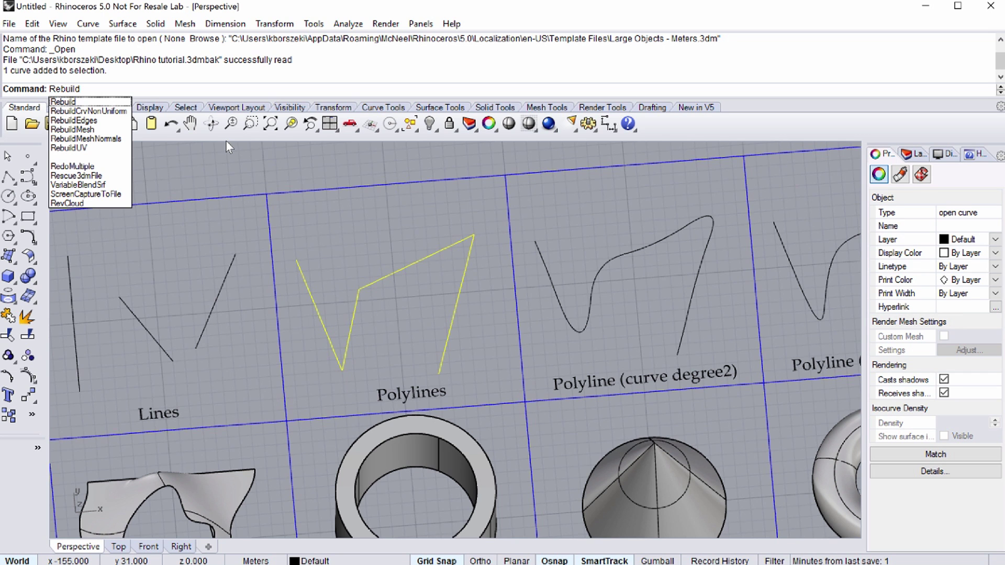
key(Return)
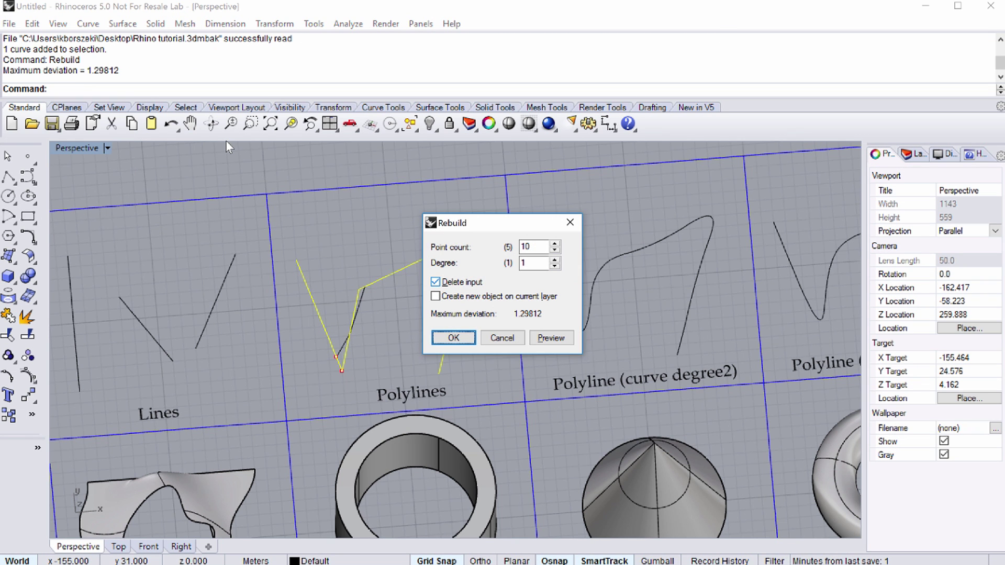
text(10)
key(Tab)
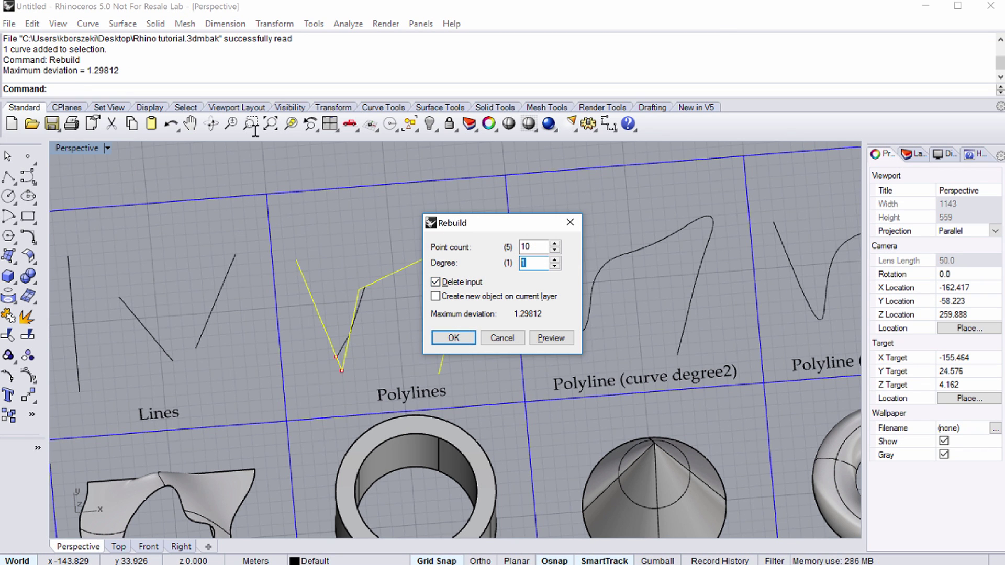
text(3)
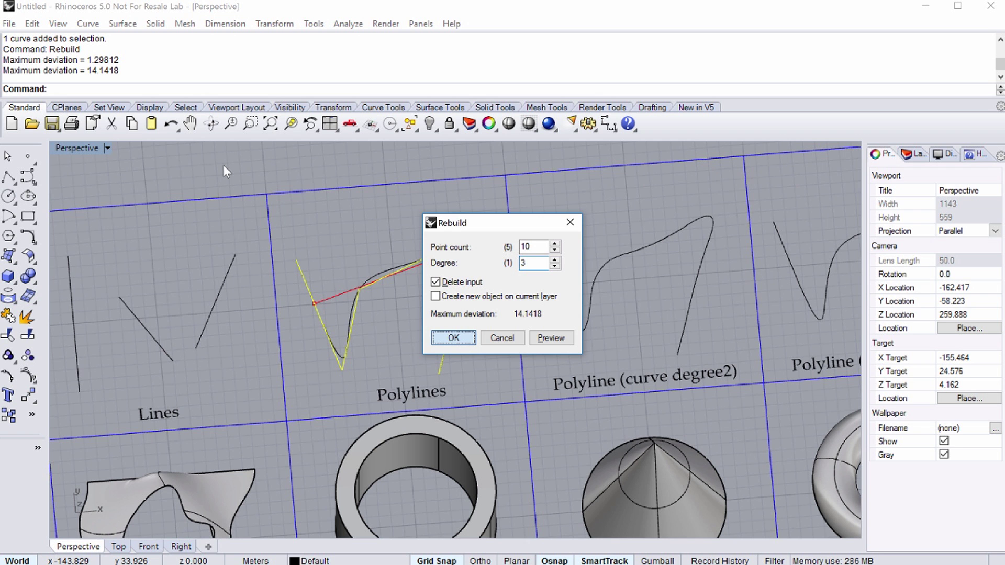
click(453, 337)
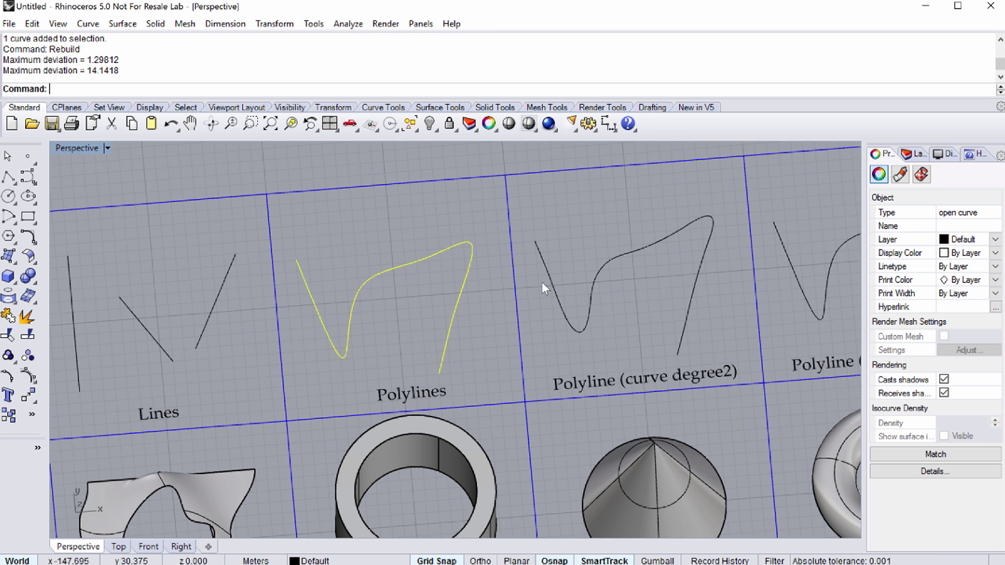
Step: Undo the rebuild to restore the straight-segment polyline, then zoom in on the Open Surface
scroll(542, 282, down, 4)
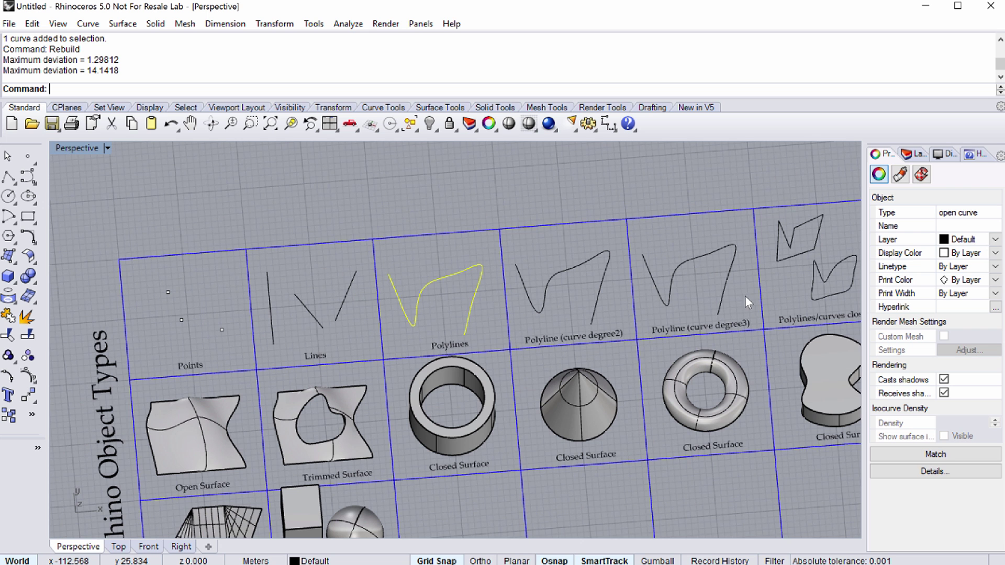
shift+right_drag(745, 296, 658, 297)
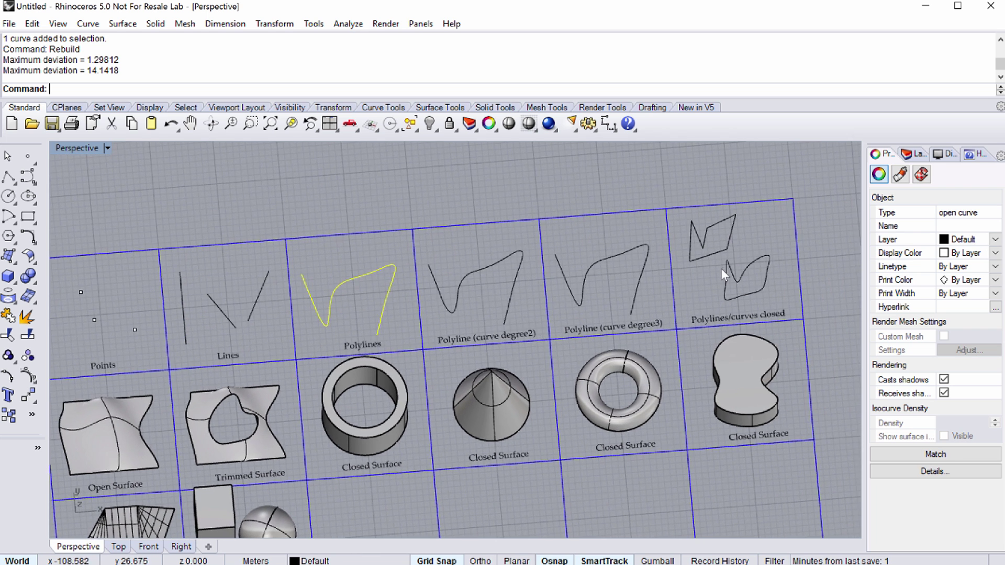
scroll(724, 269, up, 2)
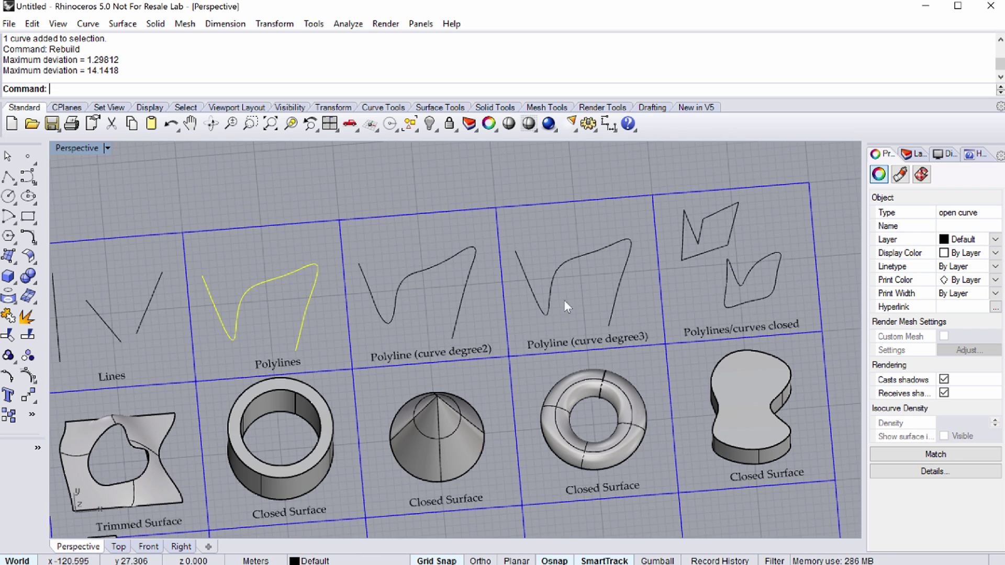
shift+right_drag(543, 304, 712, 272)
shift+right_drag(218, 169, 591, 283)
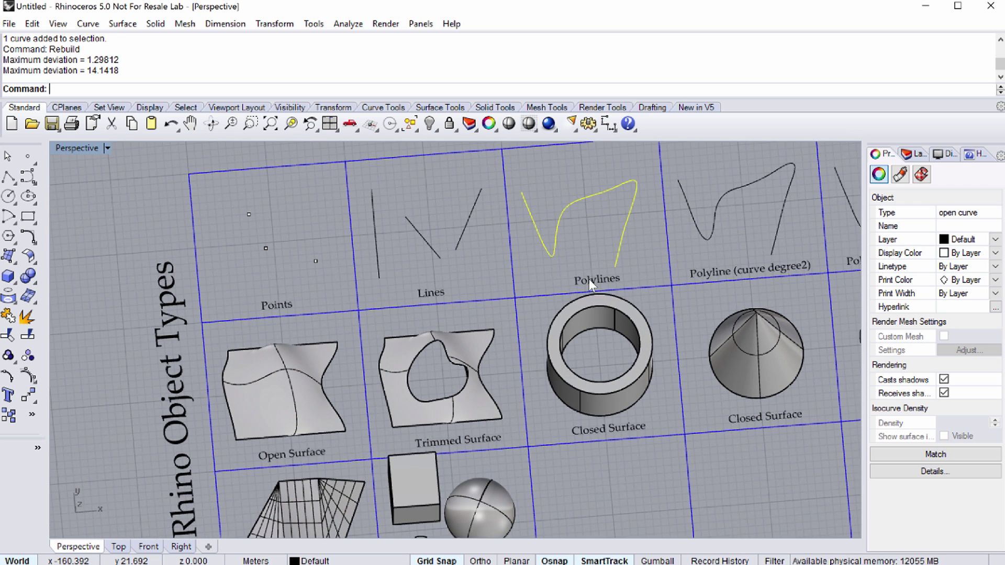
key(ctrl+z)
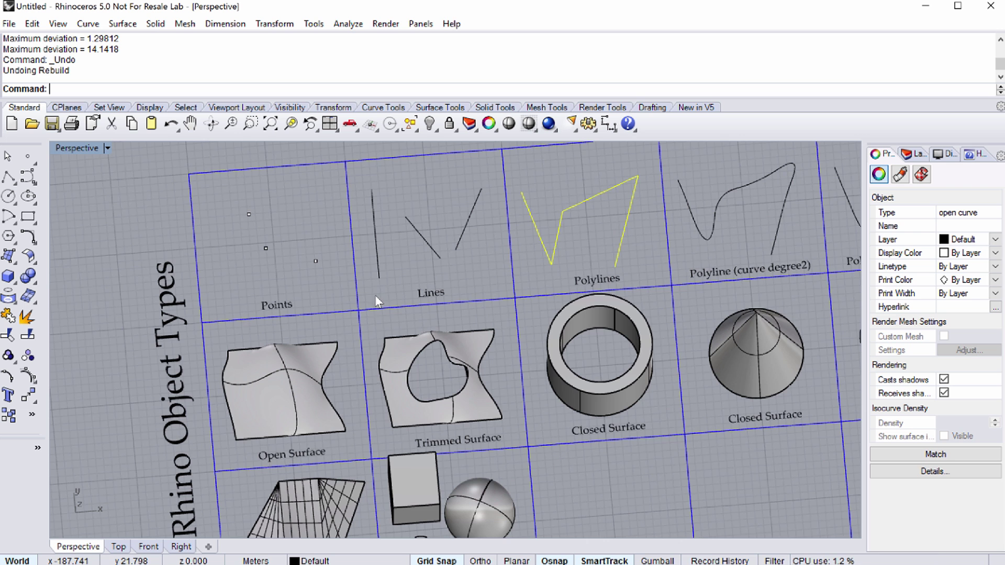
scroll(378, 303, up, 4)
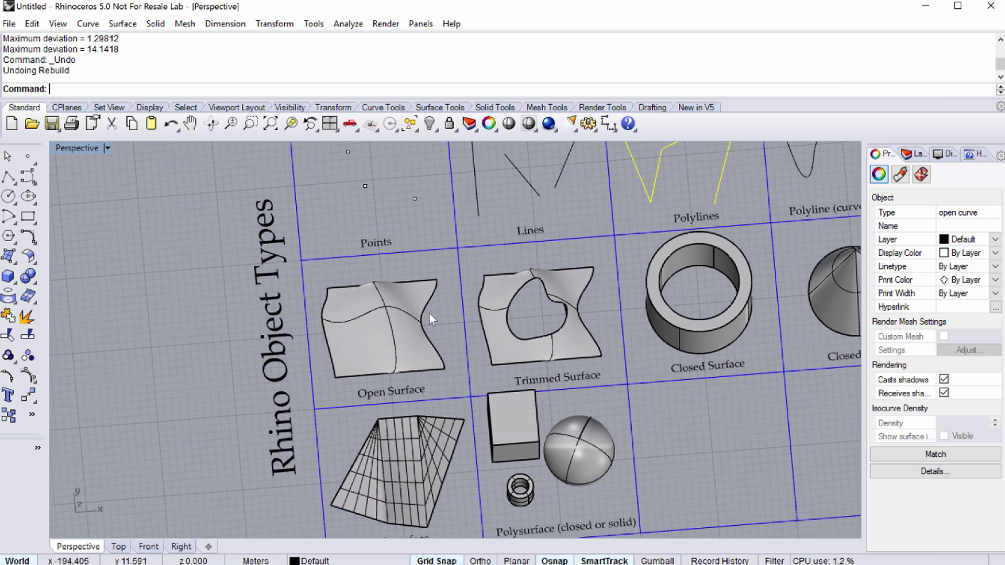
scroll(429, 313, up, 2)
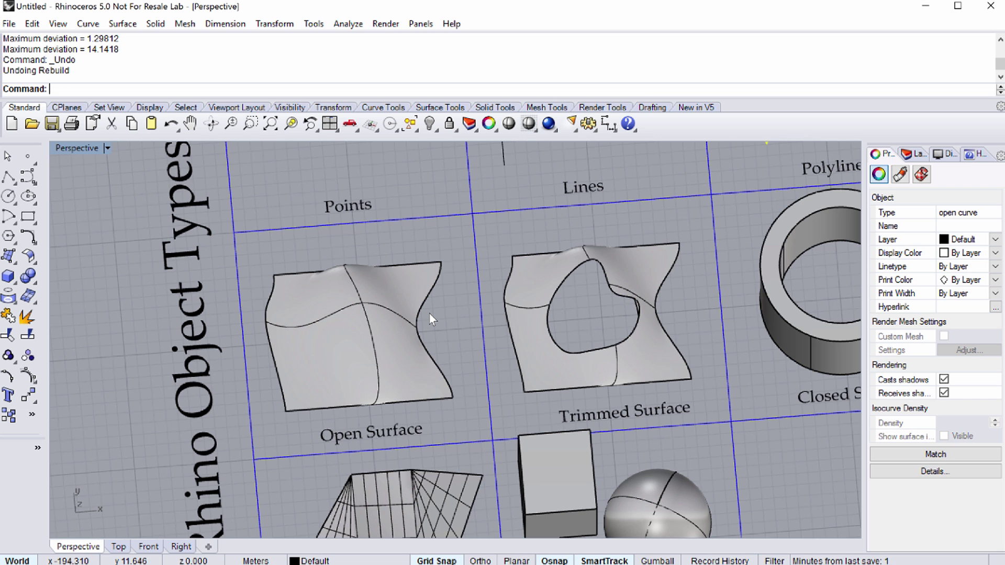
scroll(429, 313, up, 1)
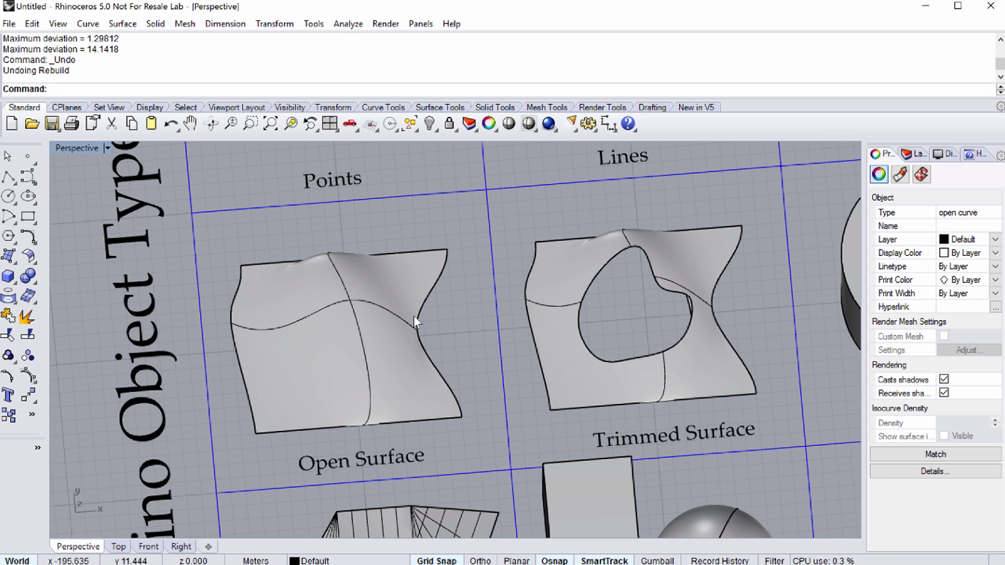
Step: Show the Open Surface's control points and drag a right-edge point outward along X
click(359, 273)
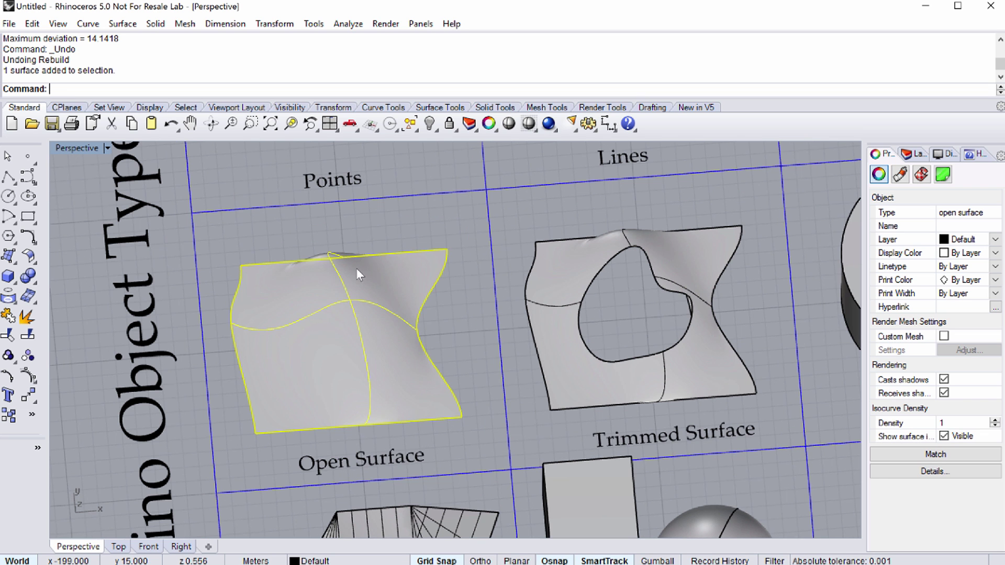
click(28, 375)
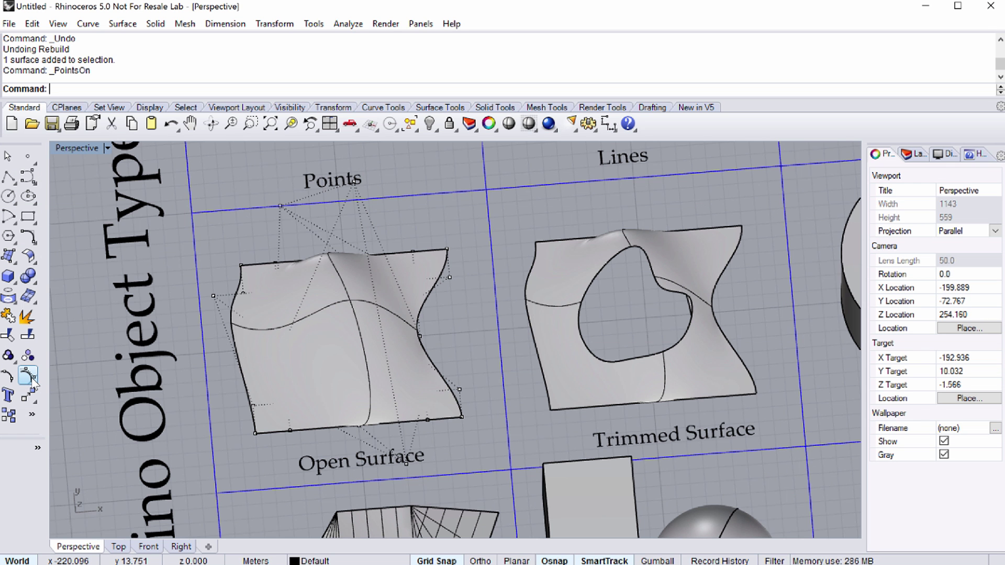
click(450, 278)
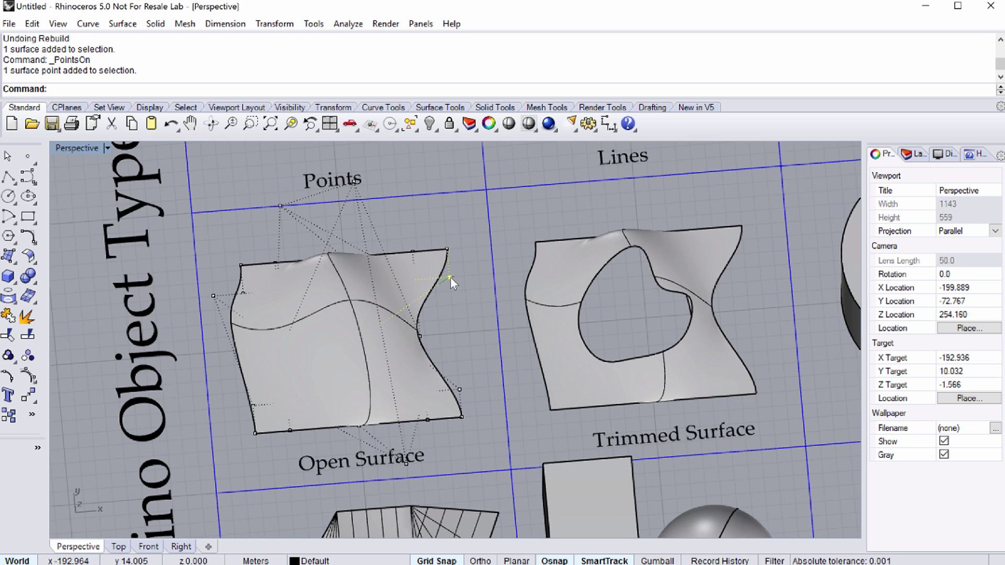
click(658, 561)
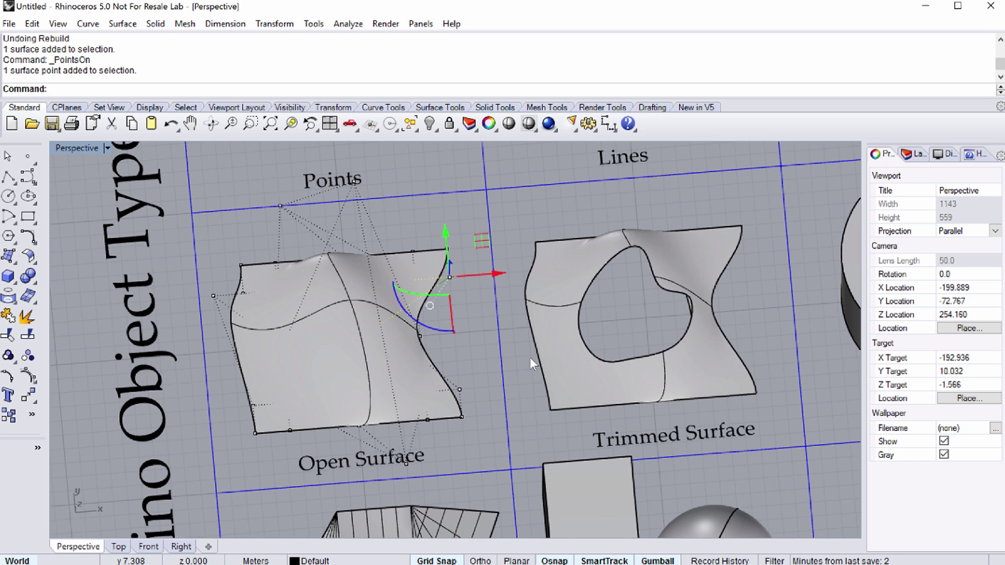
mouse_move(495, 273)
mouse_down()
mouse_move(522, 274)
mouse_move(480, 274)
mouse_up()
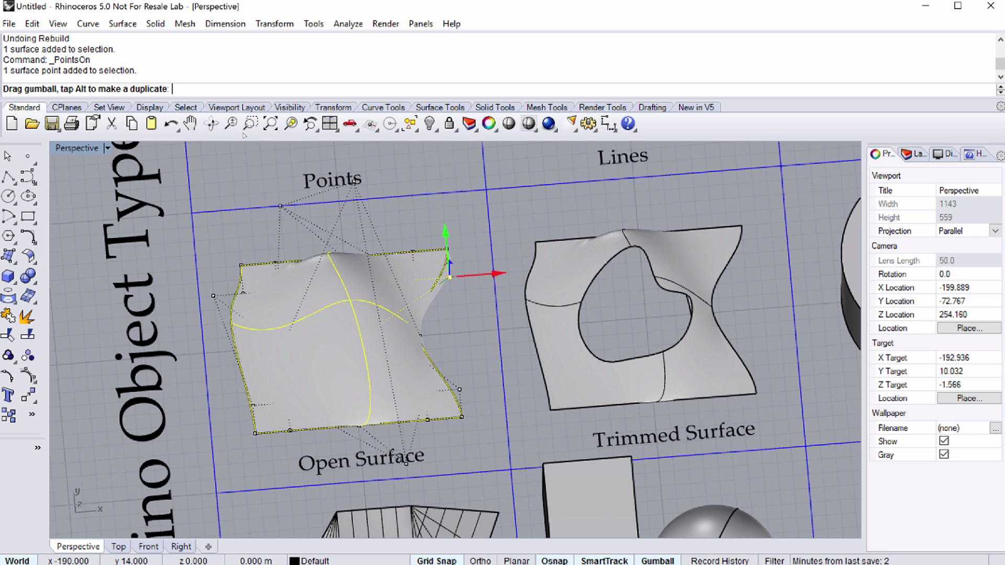
Step: Raise a second control point to add a bump, then hide the control points
click(460, 390)
right_drag(473, 419, 454, 314)
drag(454, 314, 445, 335)
right_drag(247, 387, 262, 402)
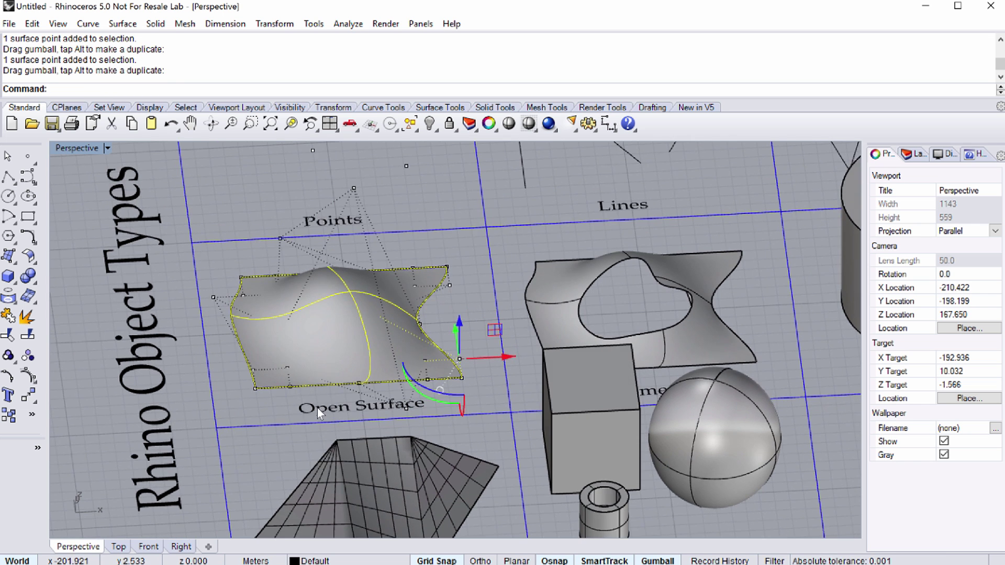
key(Escape)
key(Escape)
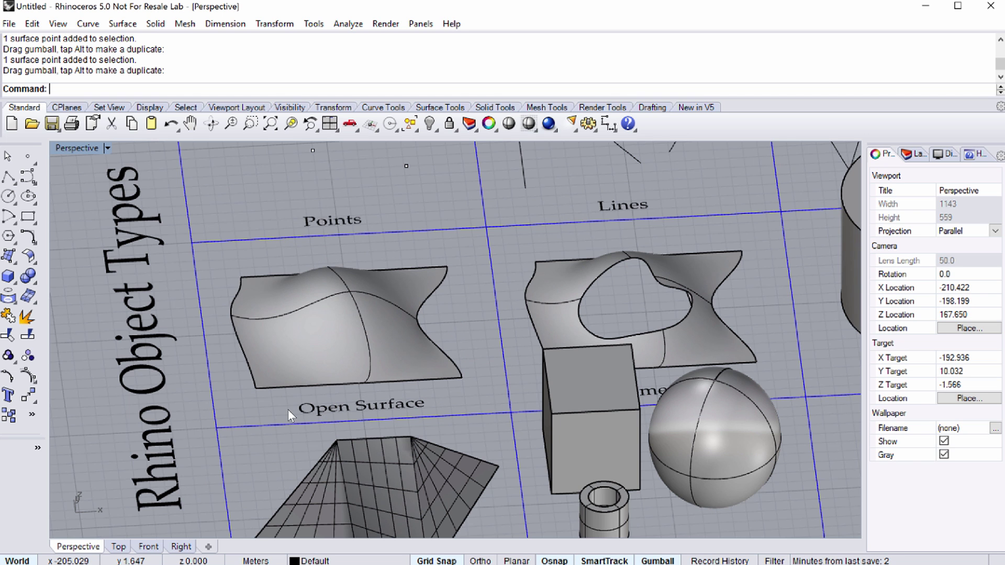
Step: Set the open surface's isocurve density to 10 in Properties, then pan toward the trimmed surface
click(314, 367)
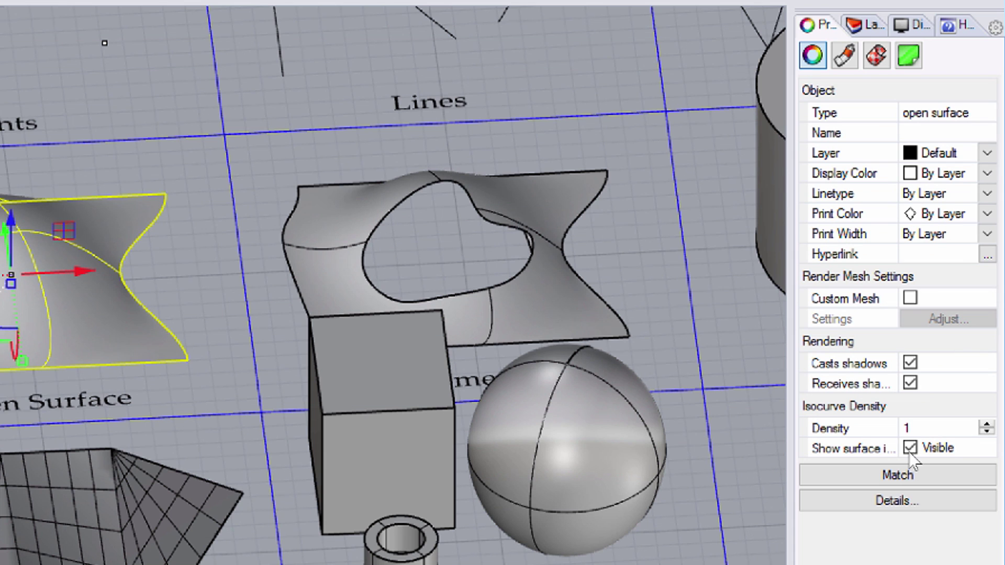
click(908, 429)
text(10)
key(Return)
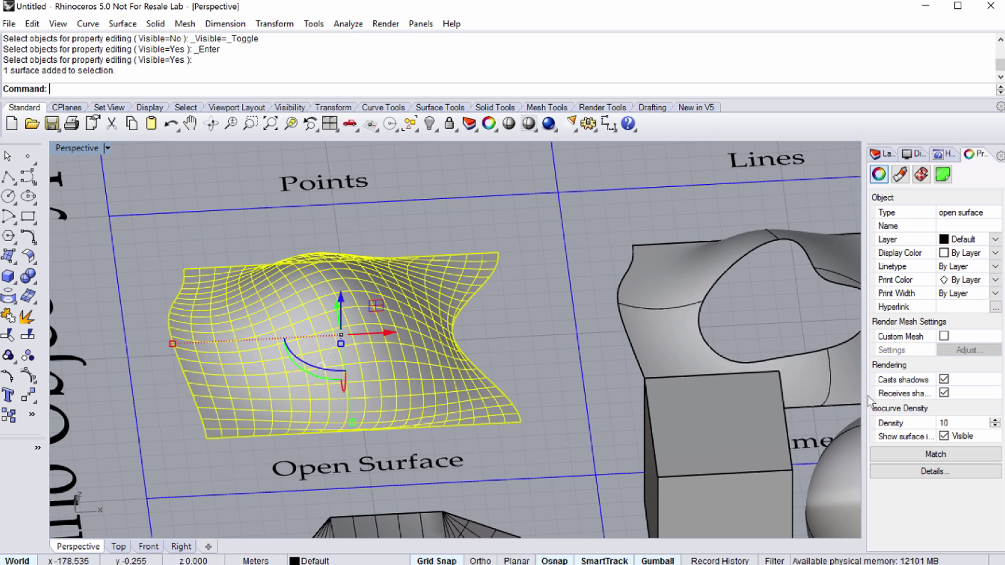
shift+right_drag(733, 293, 513, 282)
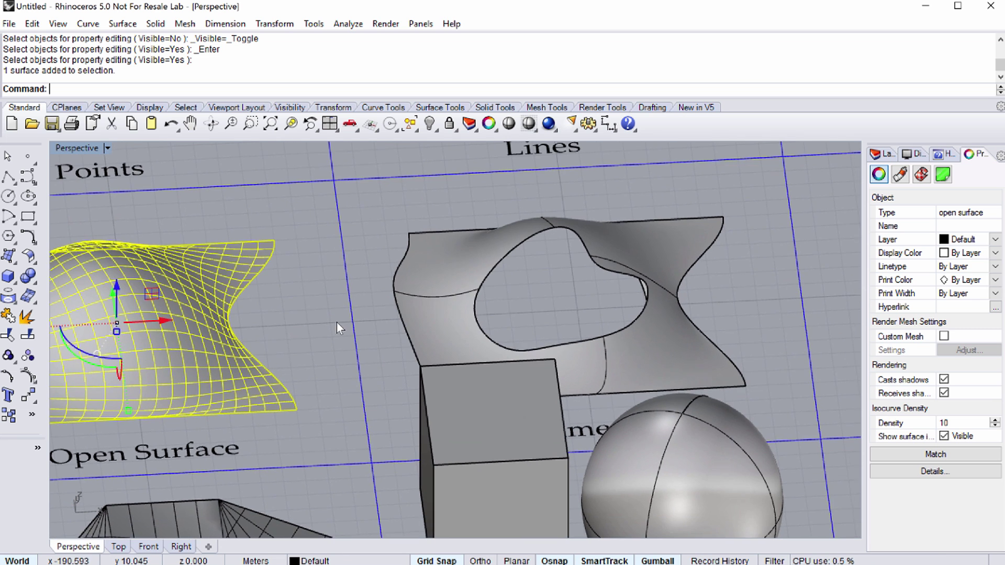
scroll(343, 340, up, 5)
scroll(524, 317, down, 10)
scroll(471, 304, up, 4)
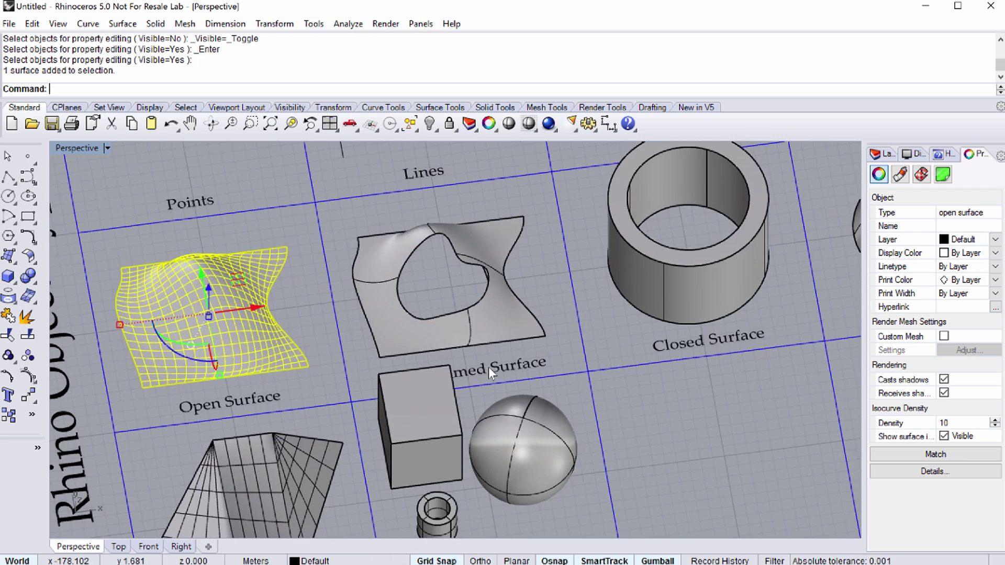
right_drag(488, 368, 476, 403)
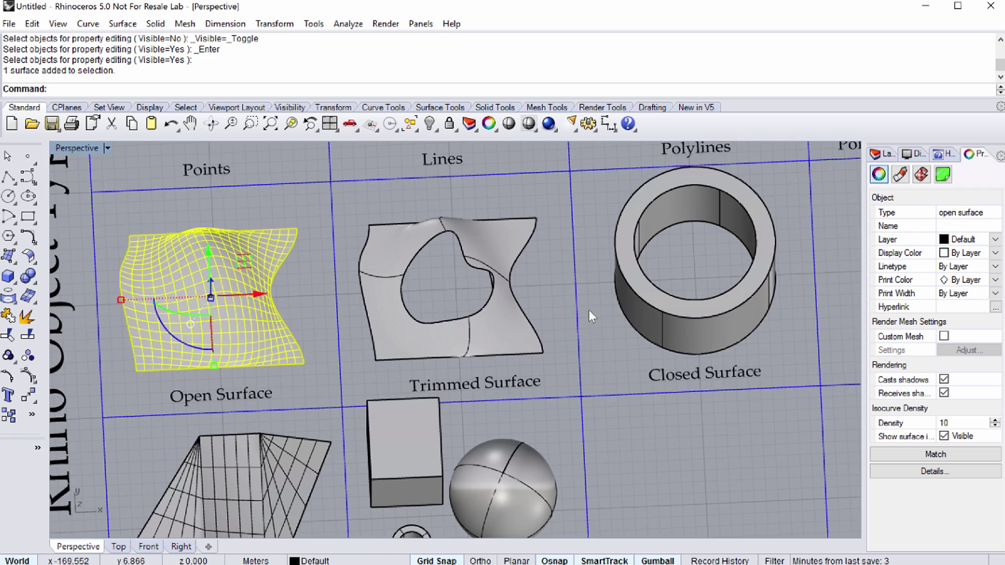
shift+right_drag(595, 314, 232, 309)
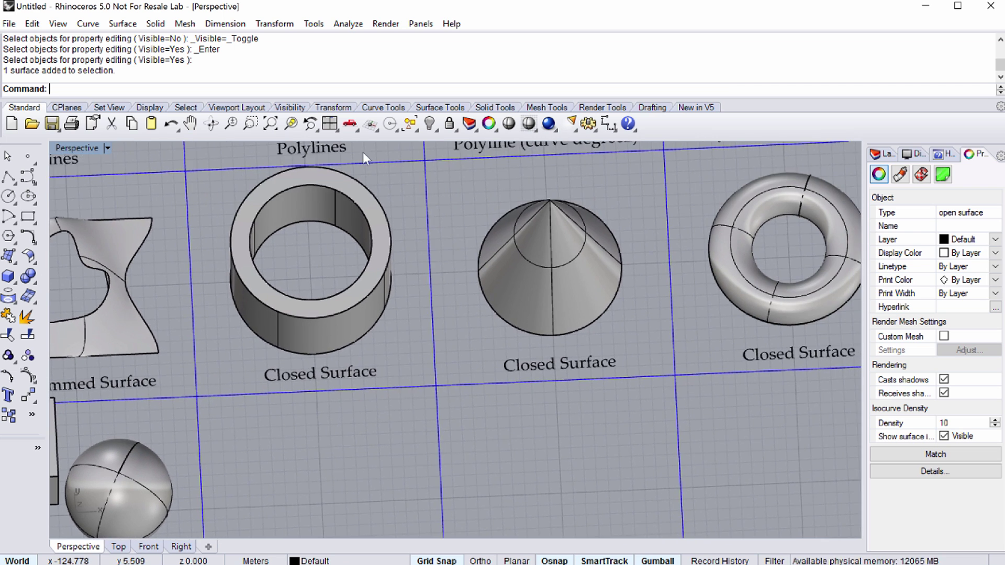
shift+right_drag(733, 309, 412, 309)
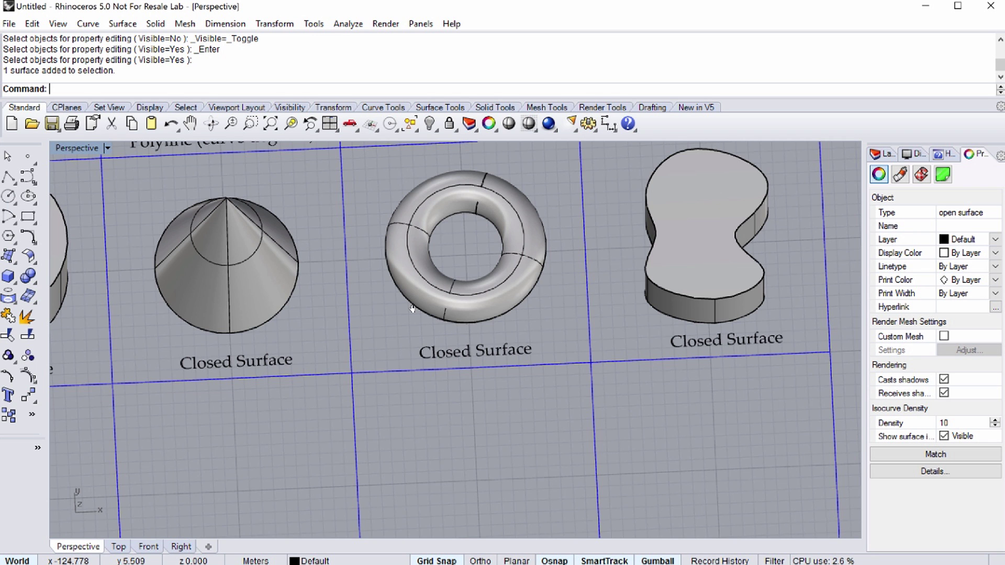
shift+right_drag(412, 309, 685, 249)
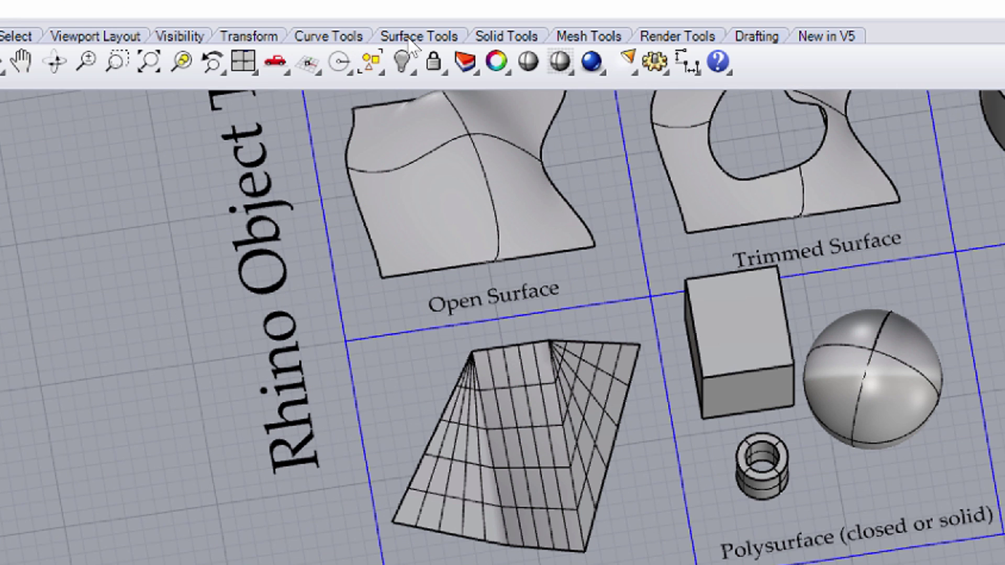
Step: Switch to the Surface Tools toolbar tab
click(419, 37)
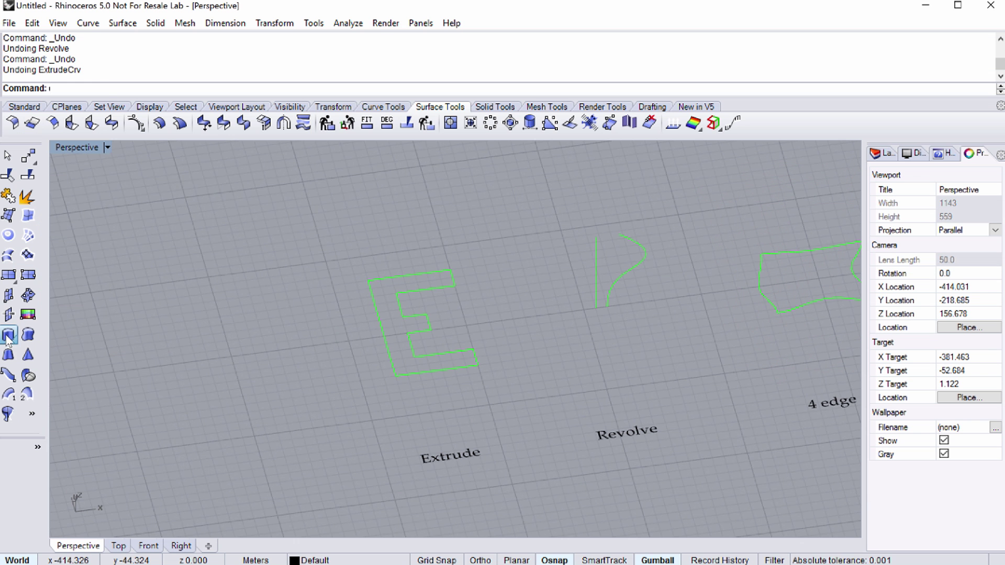
Step: Extrude the E-shaped curve along a slanted custom direction picked in the Front view
click(16, 293)
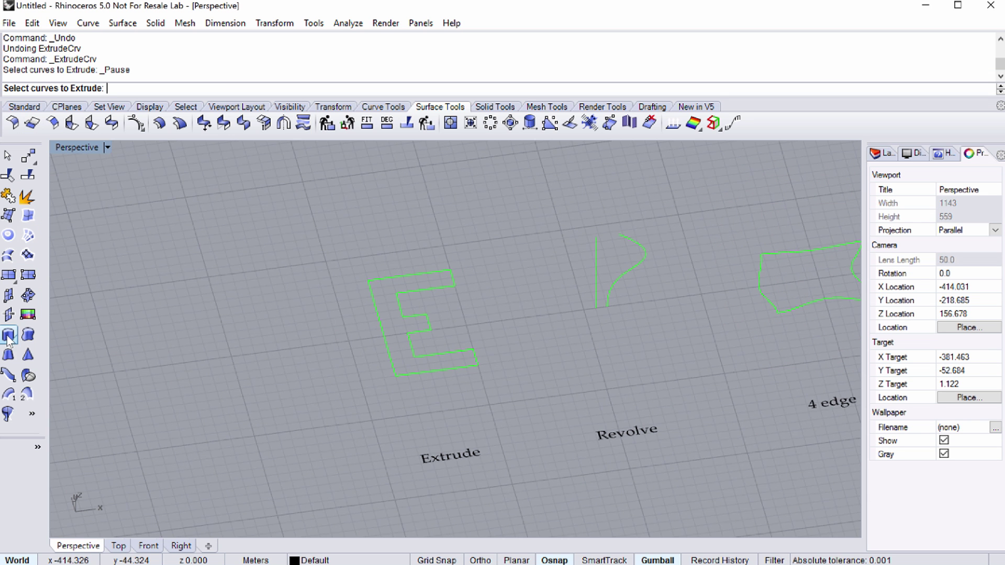
click(392, 367)
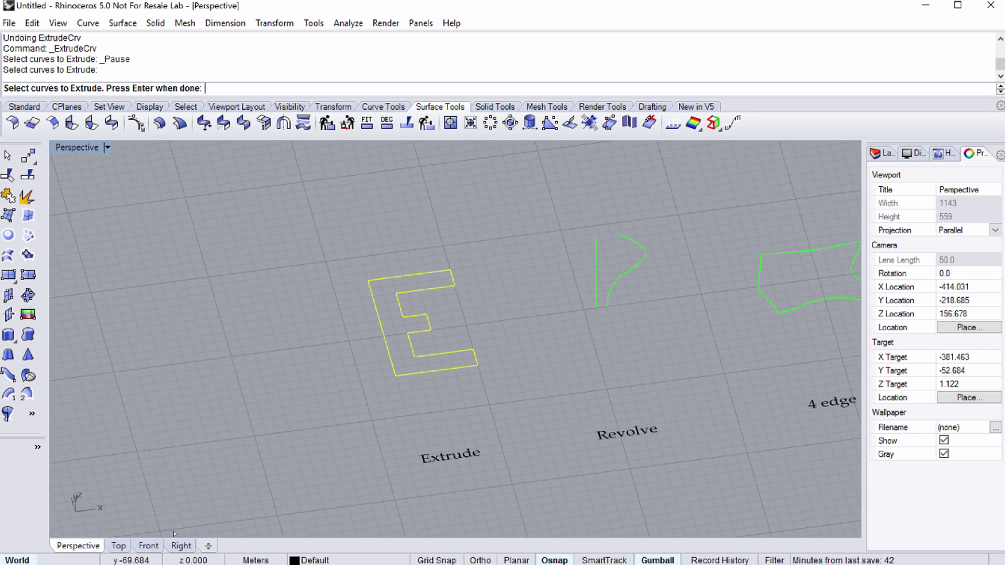
click(149, 545)
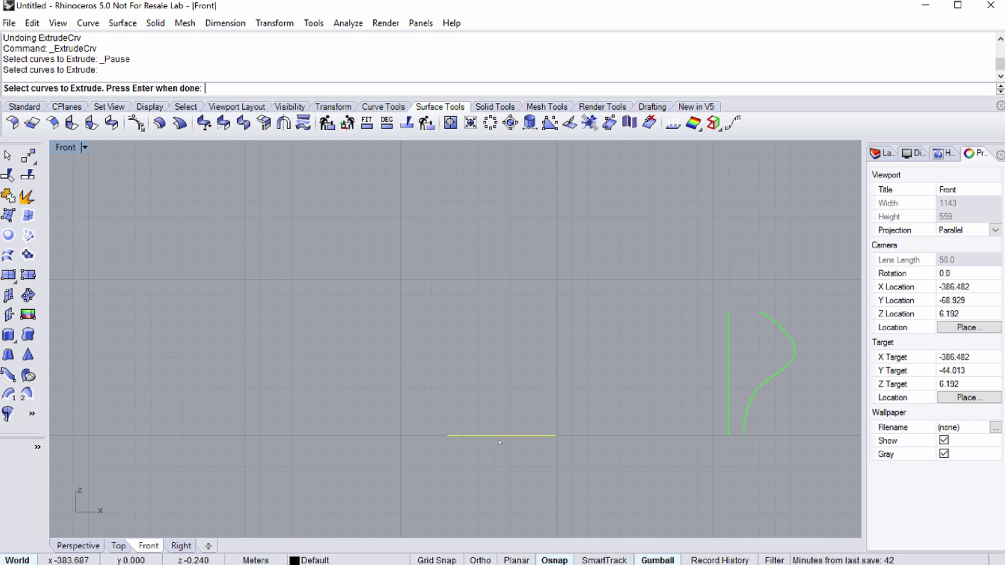
key(Return)
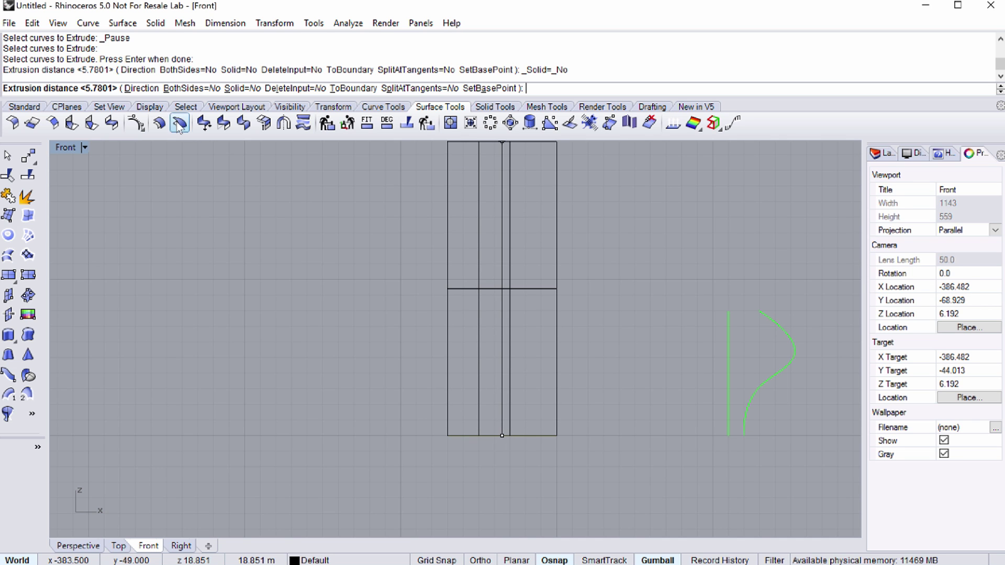
click(141, 90)
click(509, 435)
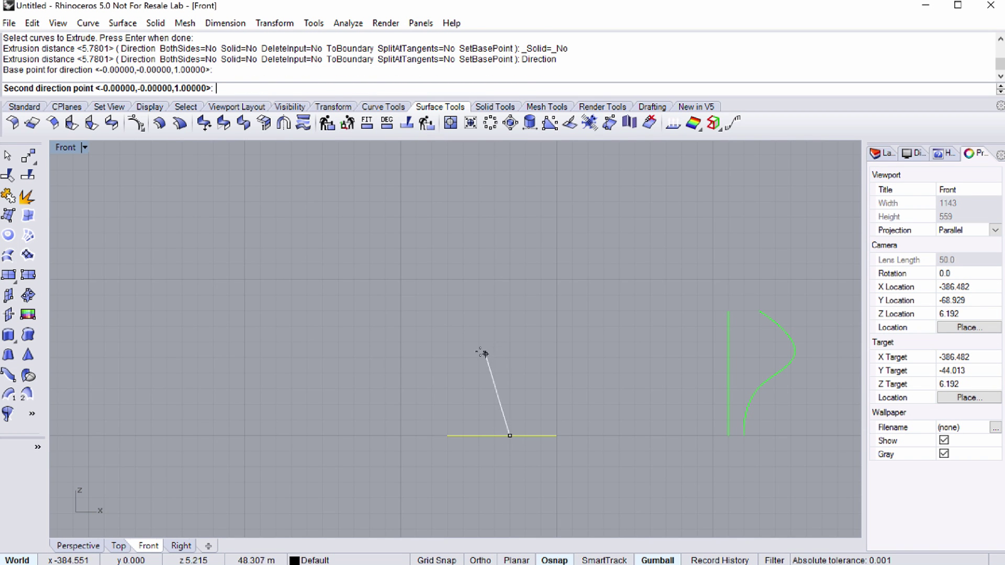
click(478, 343)
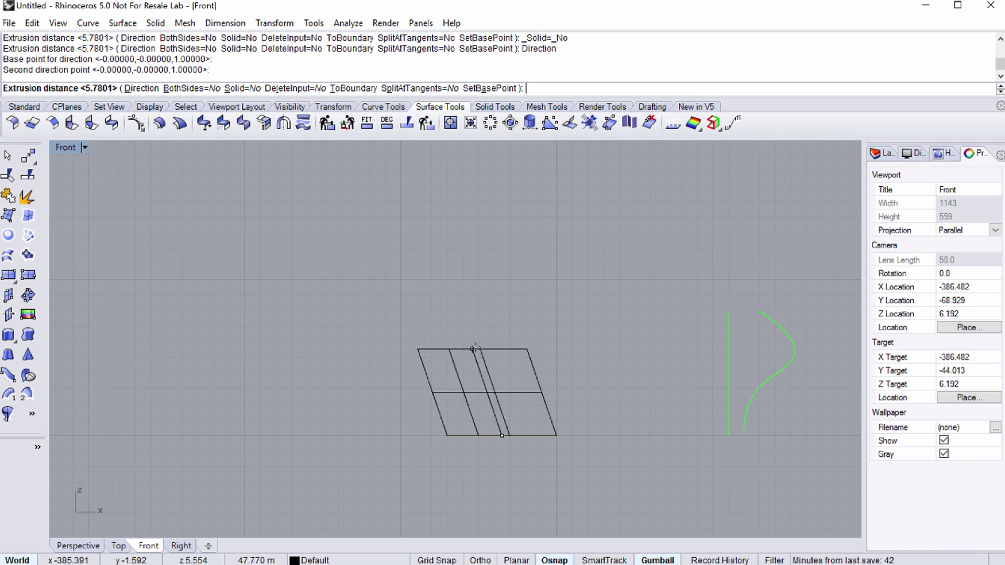
click(474, 348)
key(ctrl+Tab)
scroll(439, 403, down, 5)
scroll(390, 269, down, 2)
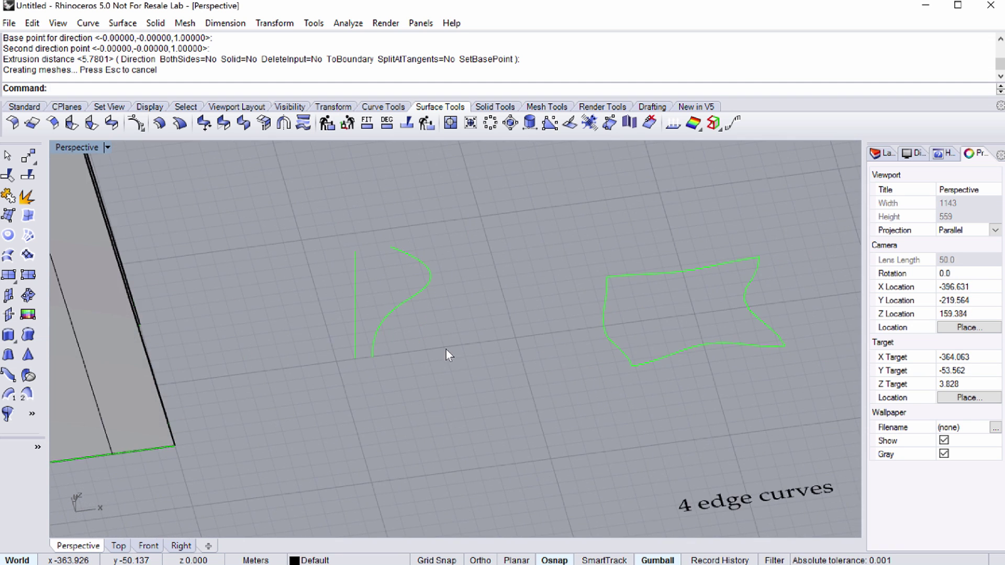
scroll(449, 352, up, 2)
Step: Revolve the S-shaped profile about an axis through both ends of the straight line
shift+right_drag(520, 309, 537, 314)
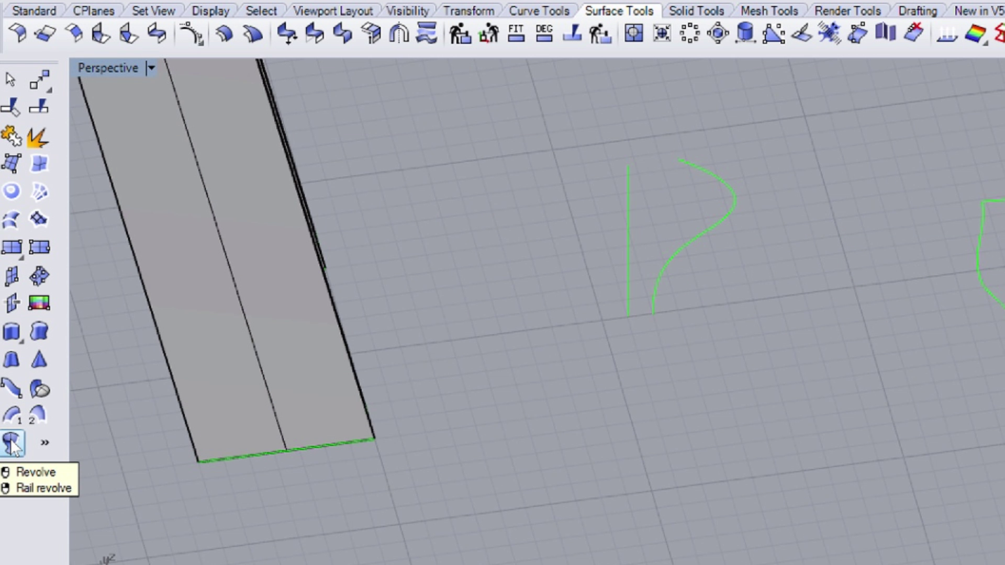
click(10, 440)
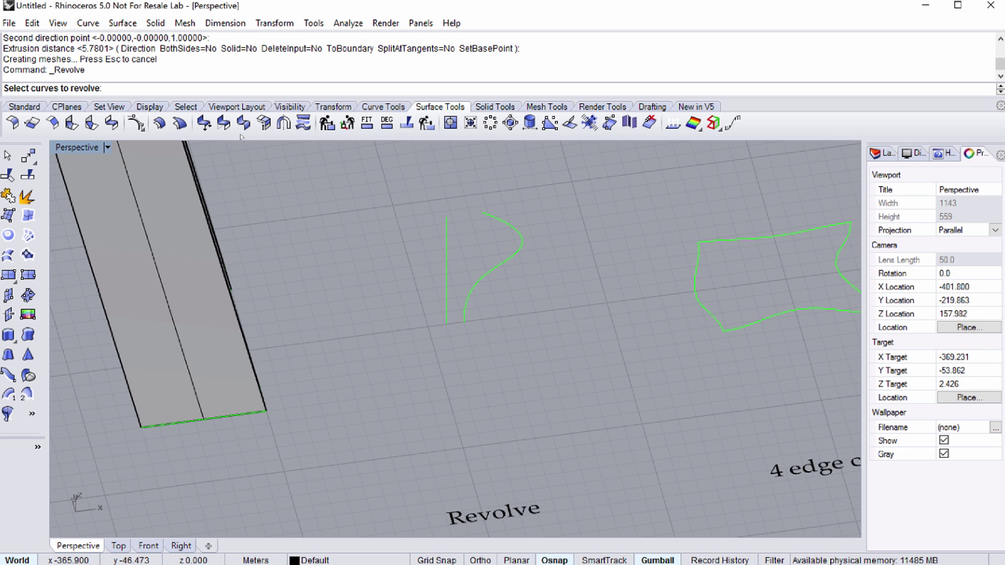
click(489, 273)
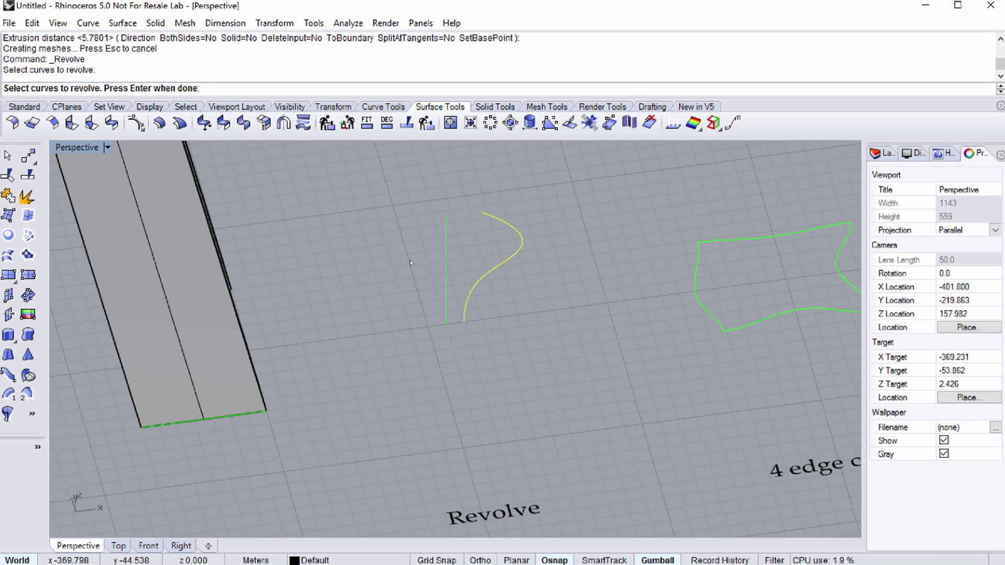
key(Return)
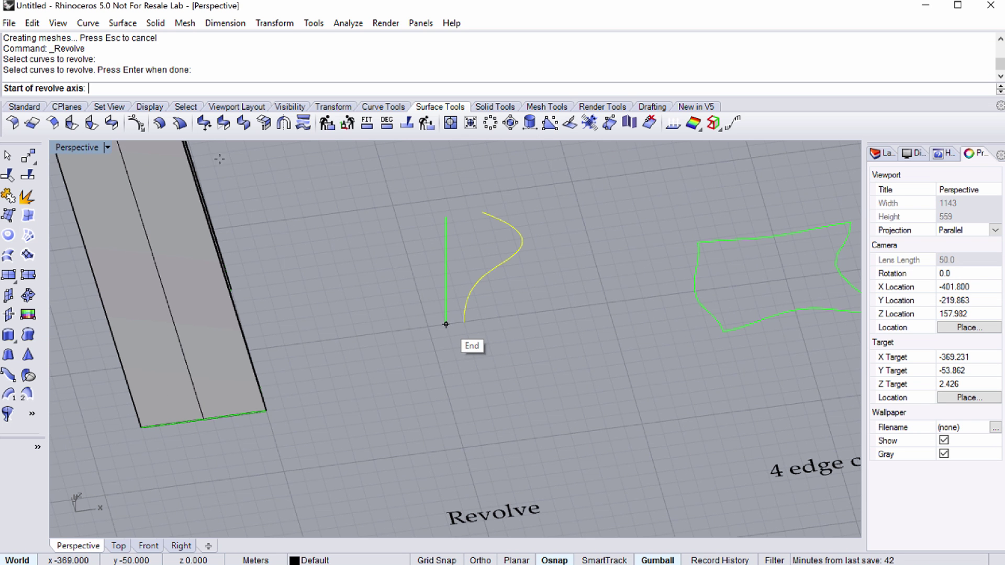
click(294, 98)
click(461, 220)
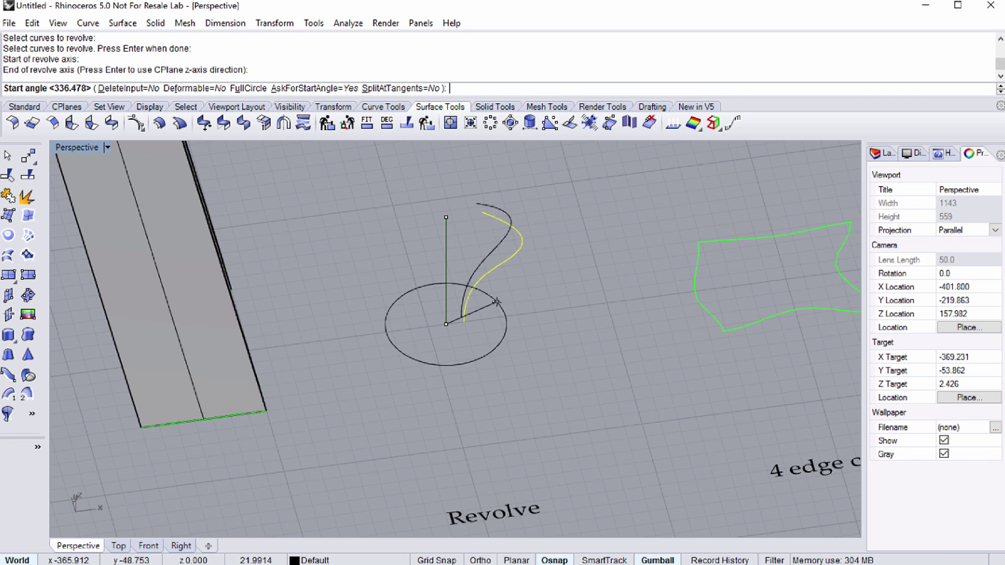
click(496, 302)
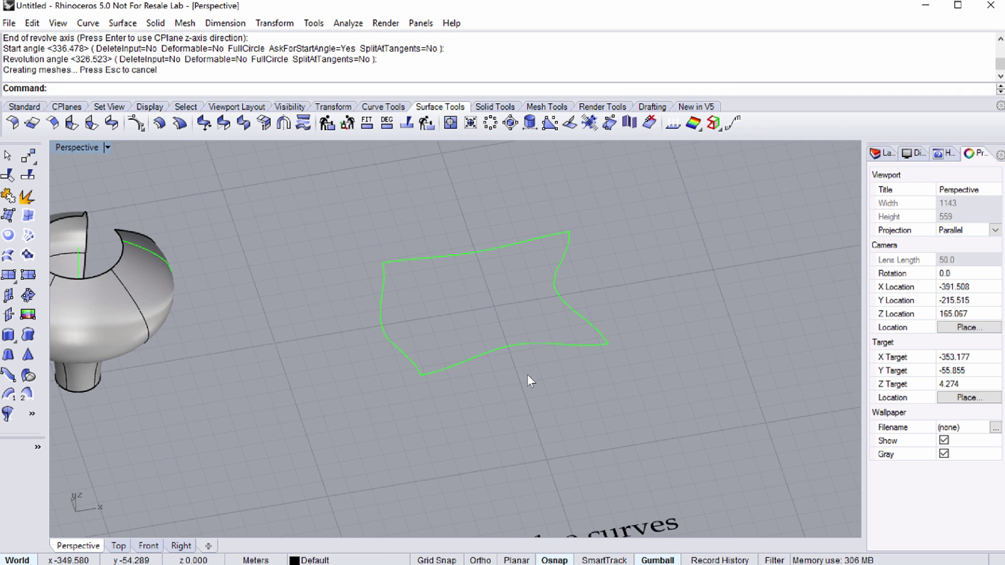
Step: Create a four-corner planar surface above the green curve from four picked points
right_drag(530, 379, 556, 510)
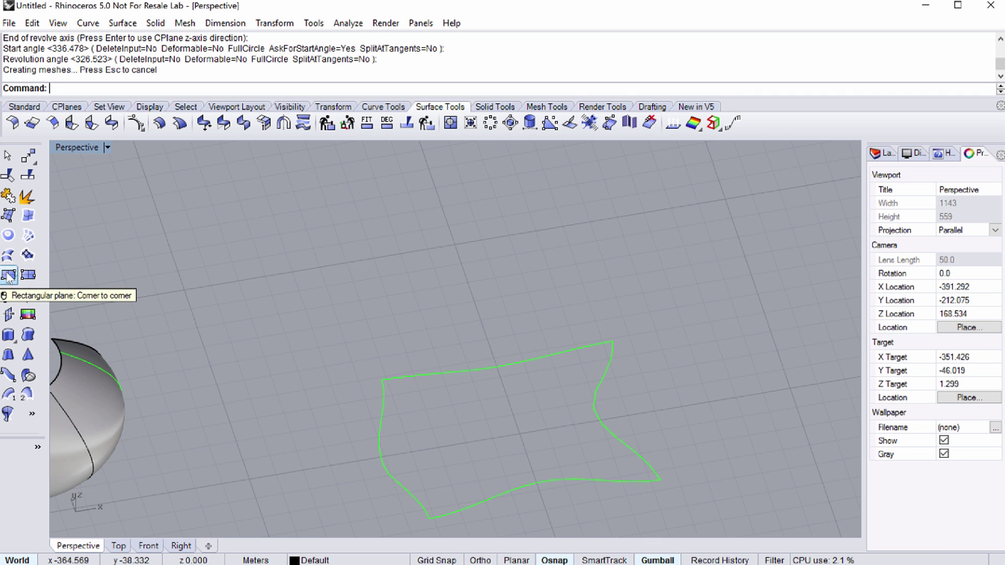
click(8, 196)
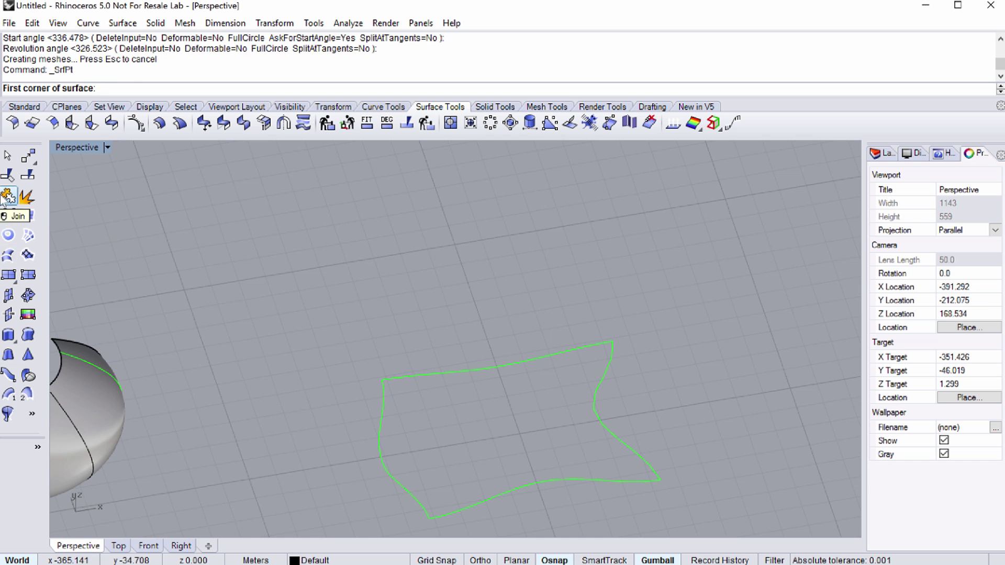
click(334, 193)
click(272, 316)
click(505, 336)
click(524, 178)
Step: Set the planar surface's isocurve density to 4 in Properties, then launch EdgeSrf
click(452, 255)
key(F3)
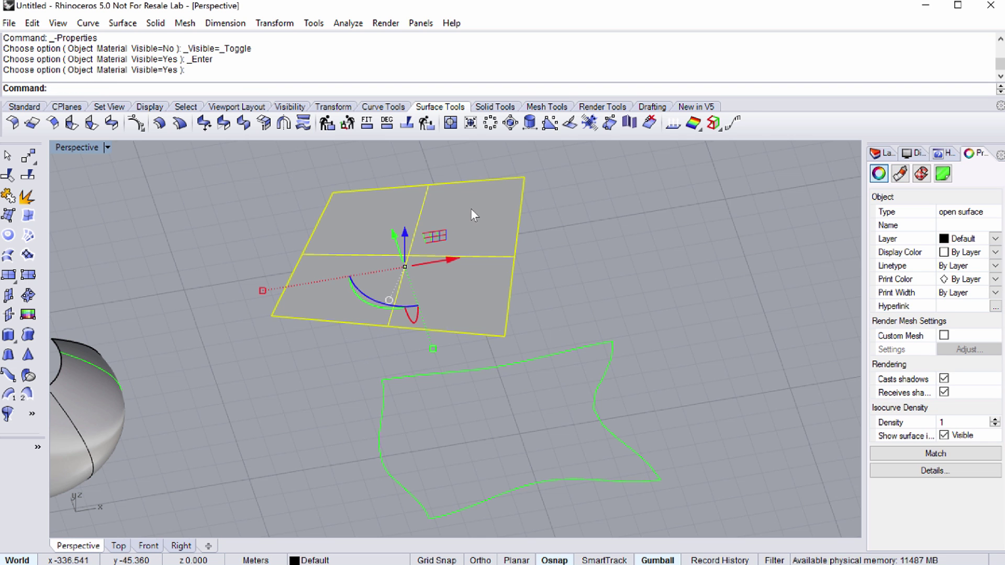
double_click(951, 423)
text(4)
key(Return)
click(604, 272)
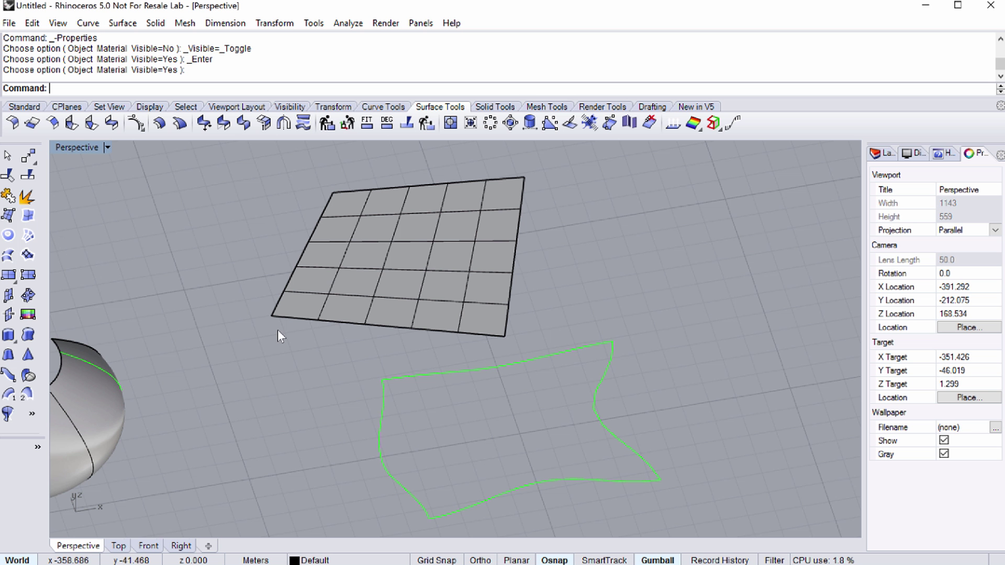
click(29, 217)
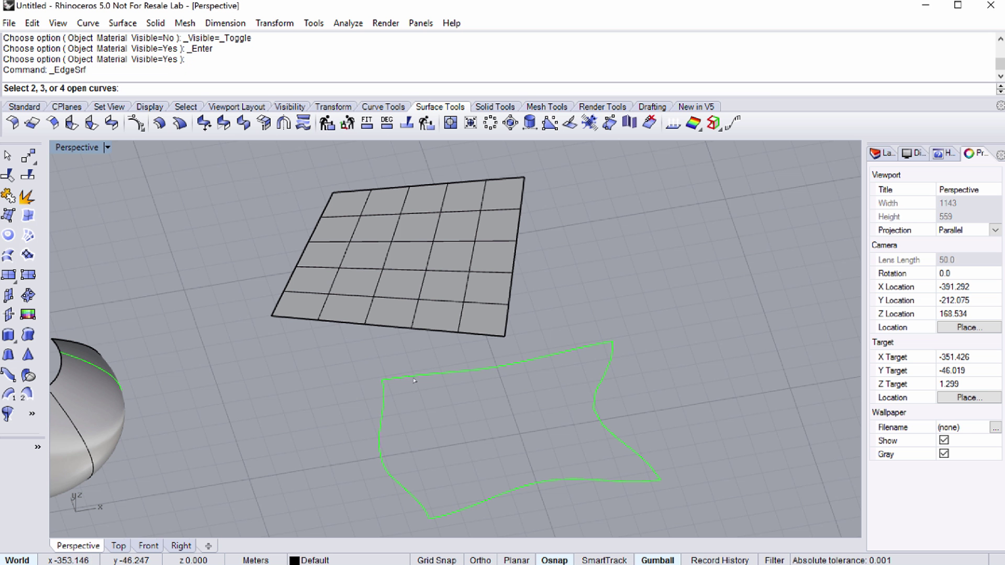
Step: Build the edge surface from the top, right, bottom and left green curves
shift+right_drag(565, 438, 492, 220)
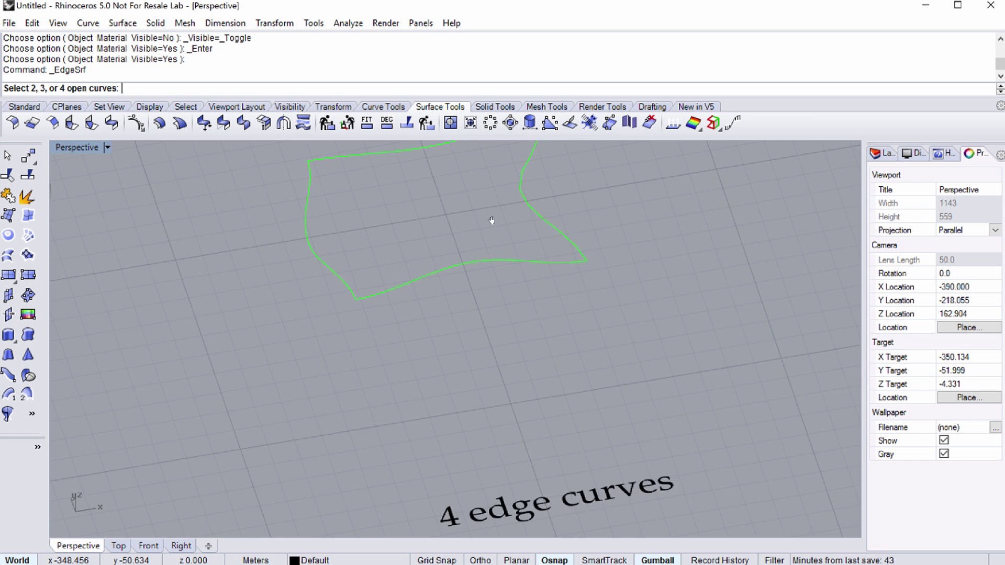
shift+right_drag(494, 225, 531, 398)
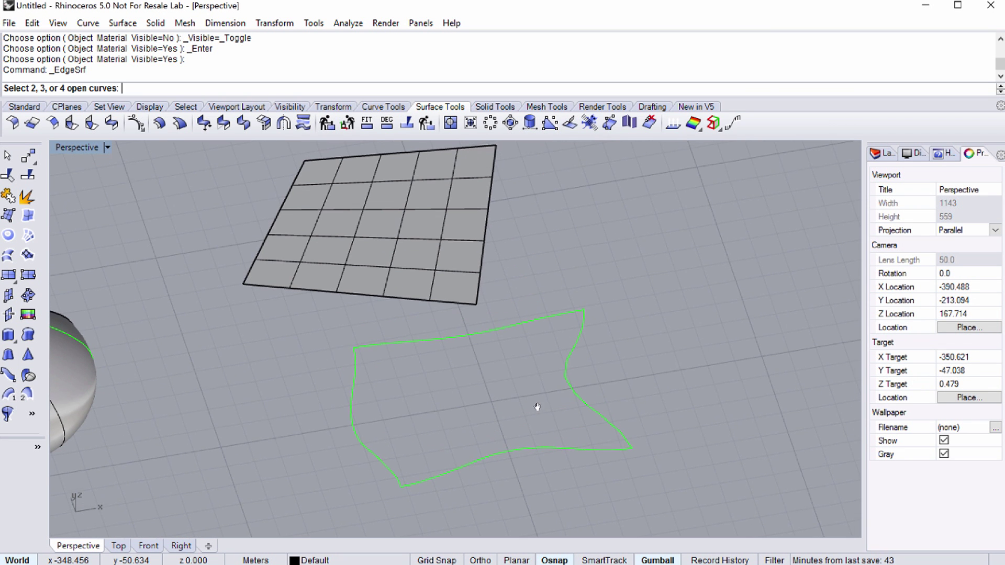
click(471, 335)
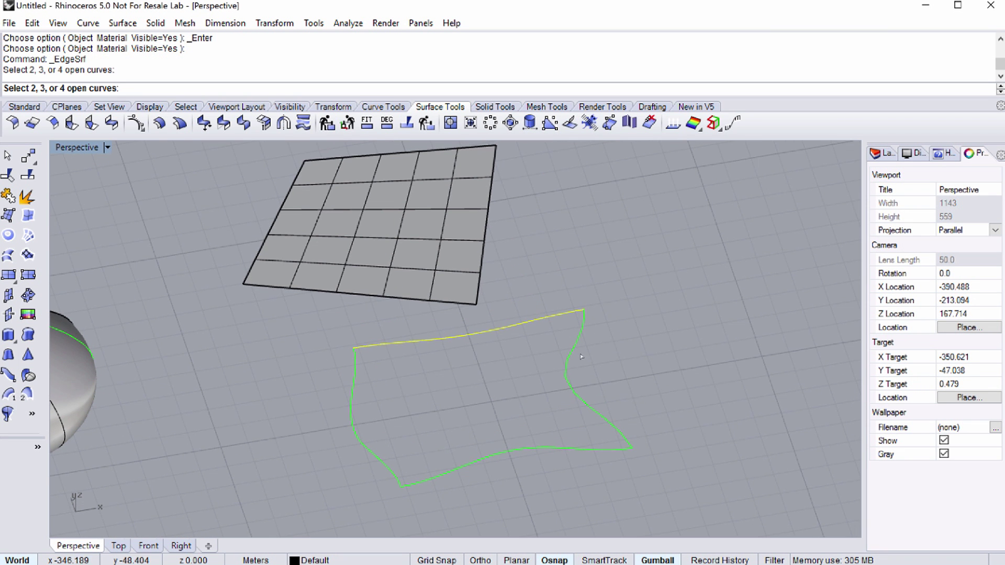
click(602, 419)
click(600, 451)
click(391, 469)
right_drag(480, 463, 388, 449)
scroll(447, 446, up, 3)
scroll(466, 444, down, 3)
shift+right_drag(463, 431, 443, 428)
right_drag(344, 454, 261, 231)
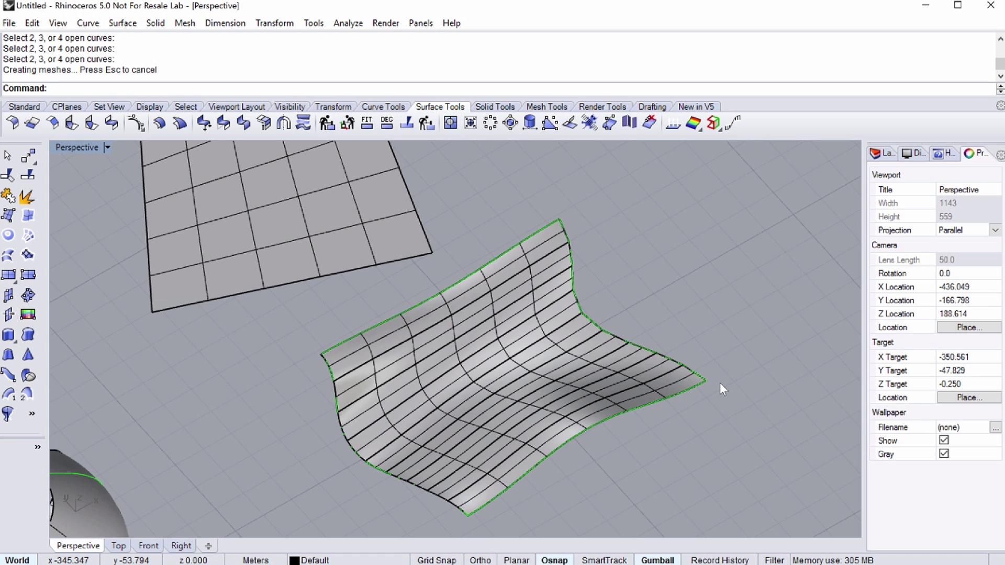
Step: Undo the edge surface and select the four green boundary curves
key(ctrl+z)
scroll(674, 355, up, 2)
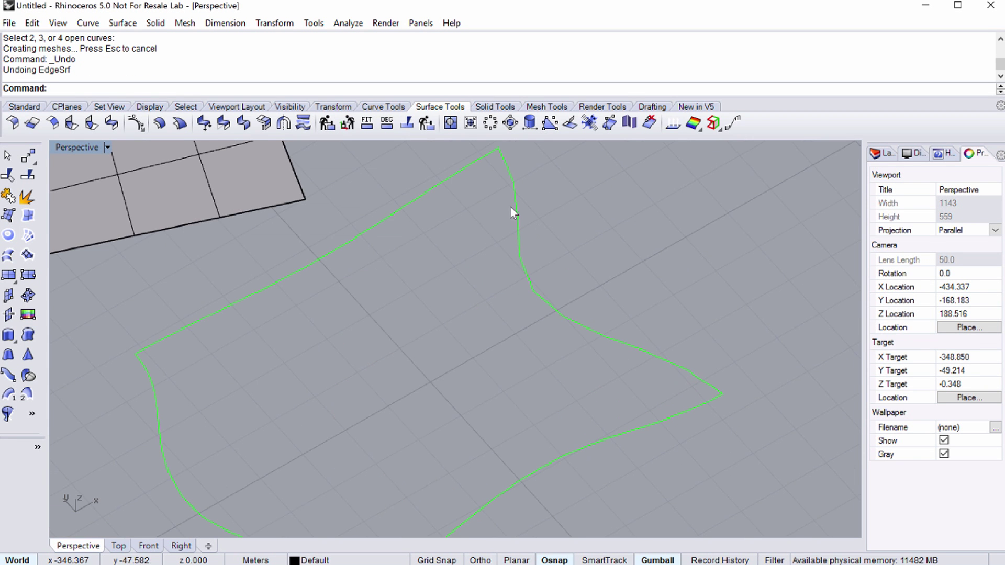
right_drag(693, 398, 576, 434)
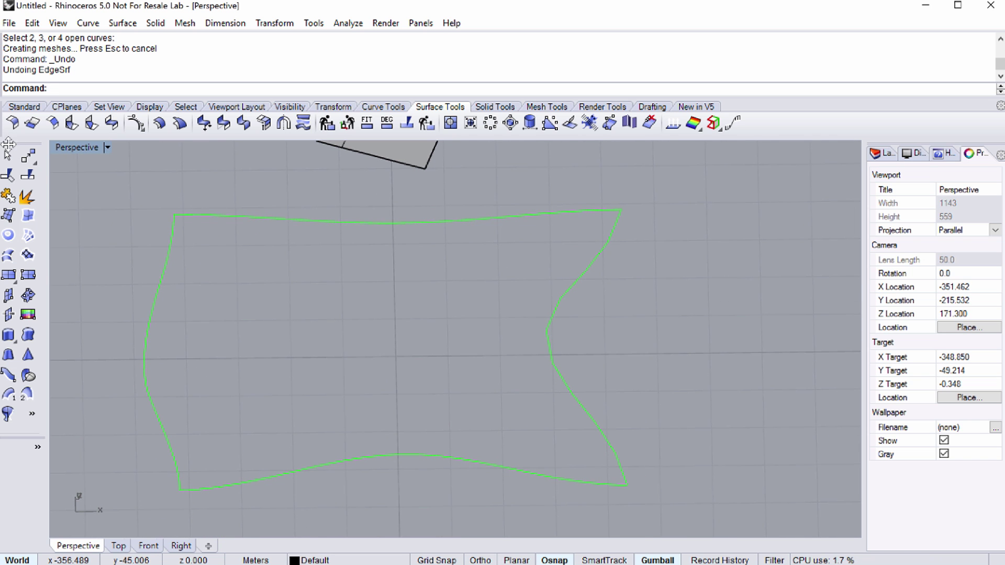
key(Escape)
click(191, 215)
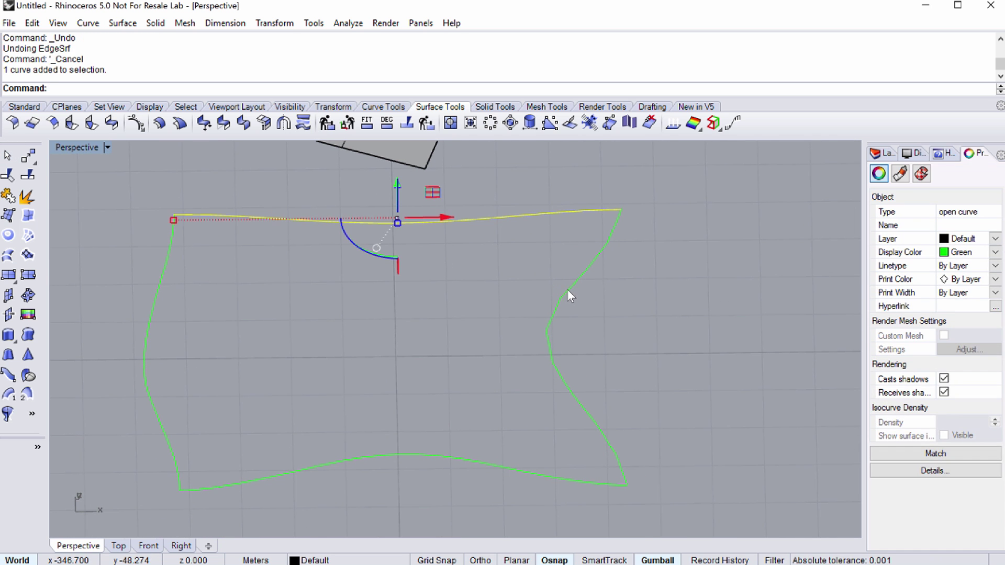
shift+click(567, 289)
shift+click(532, 468)
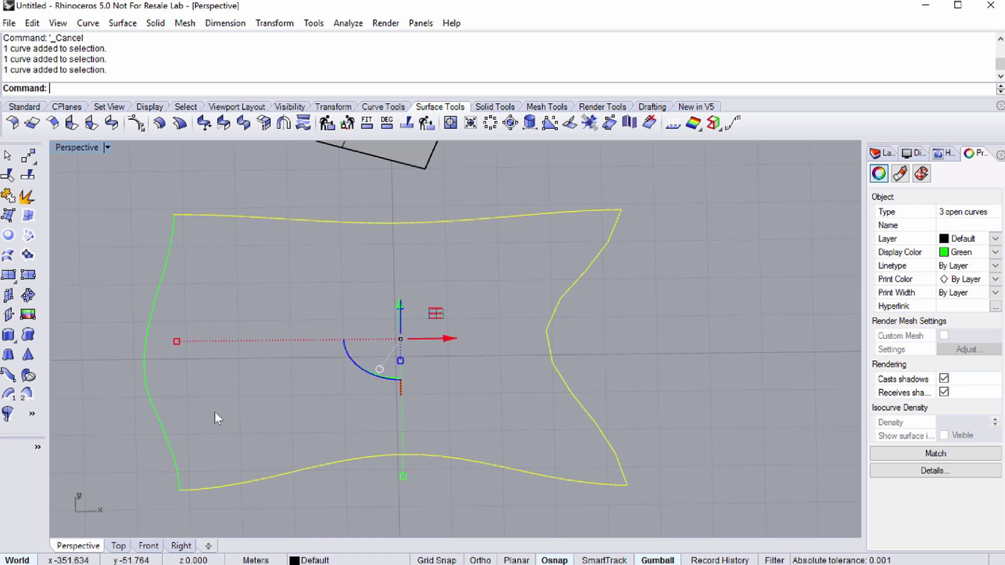
shift+click(147, 372)
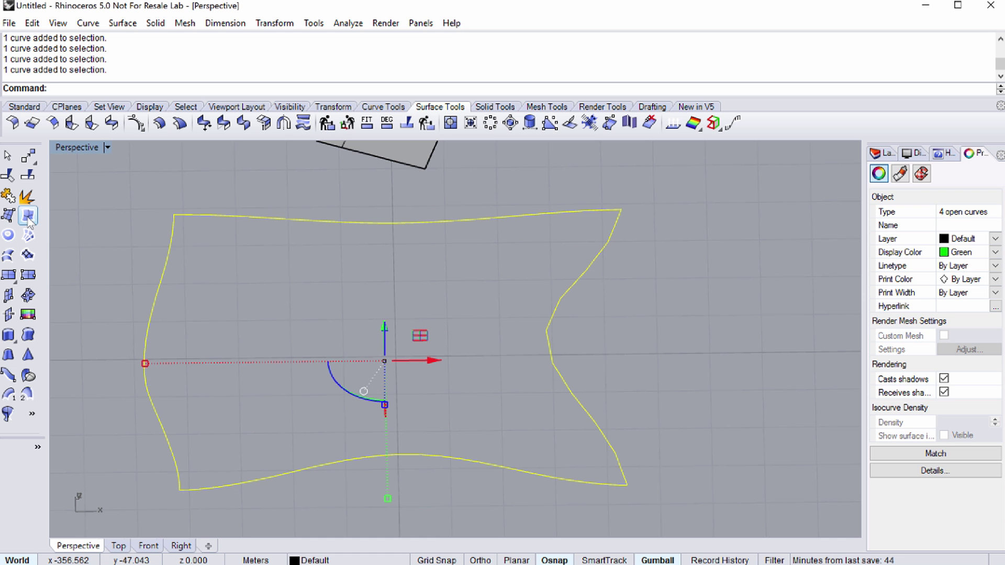
Step: Rebuild the curves to 10 points, degree 4, and recreate the edge surface
text(Rebuild)
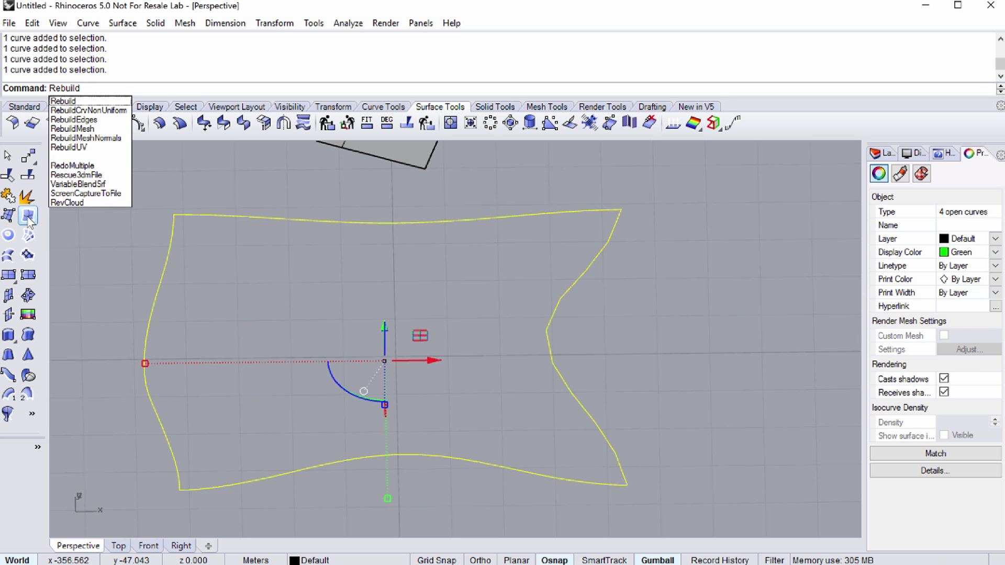
key(Return)
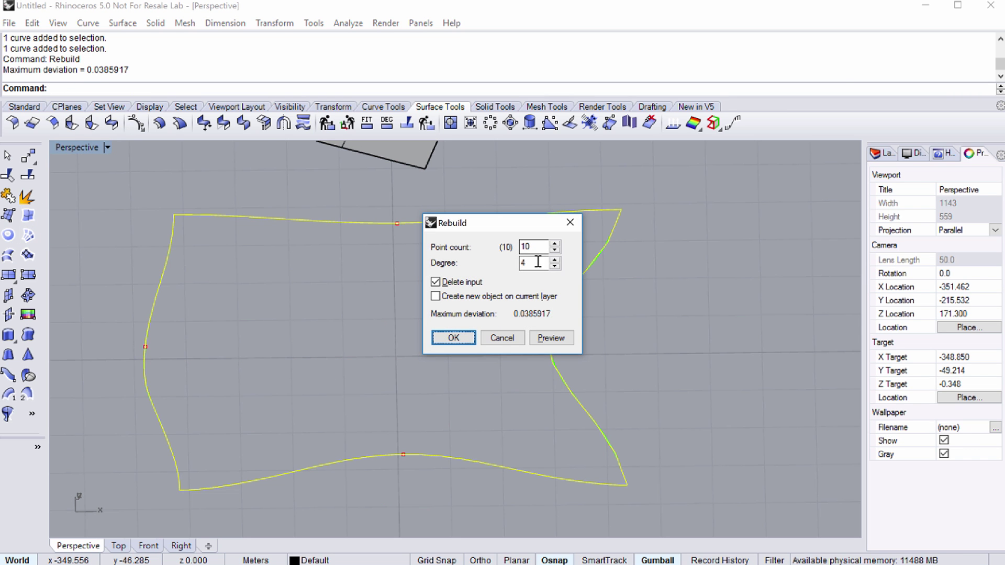
click(454, 338)
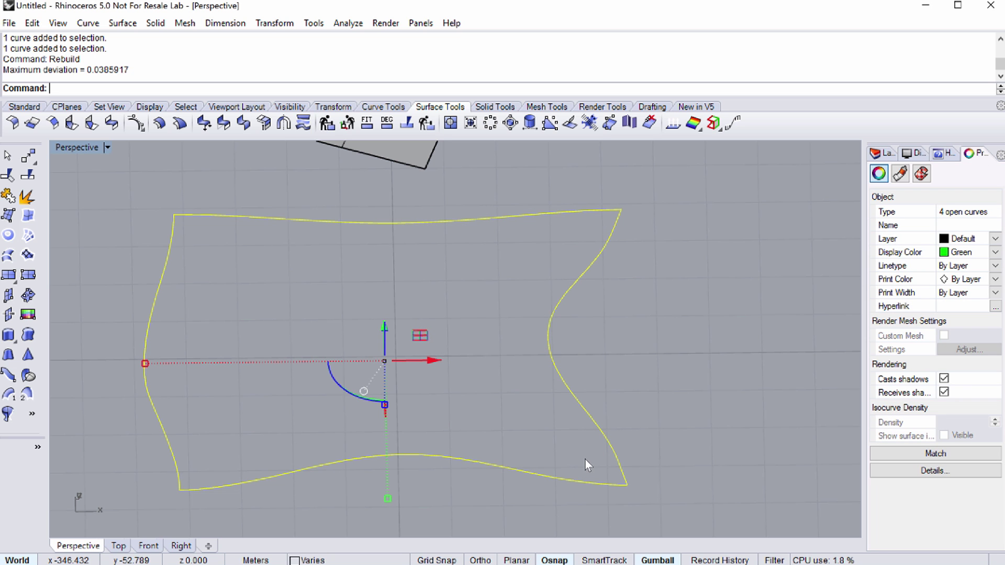
click(29, 215)
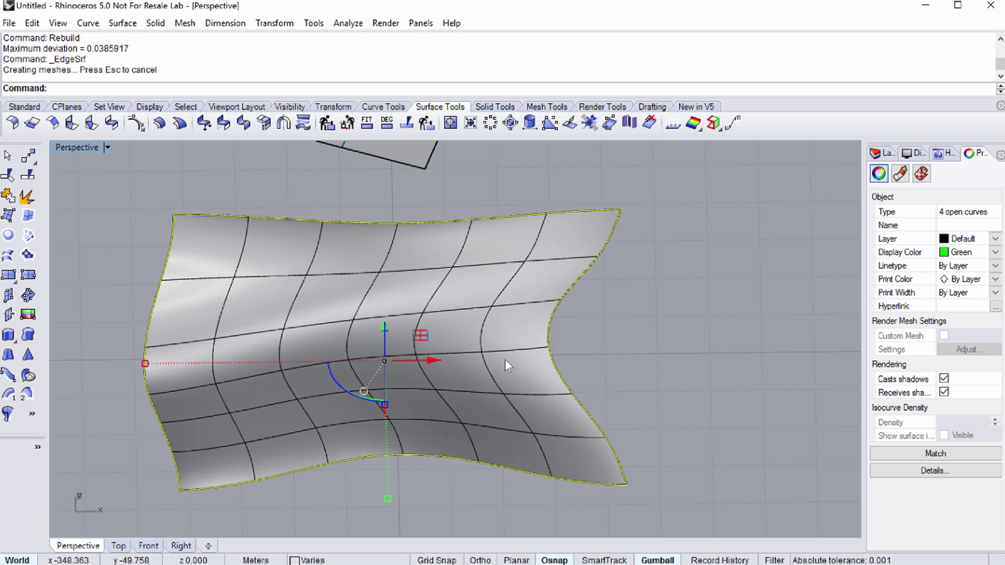
right_drag(617, 418, 657, 401)
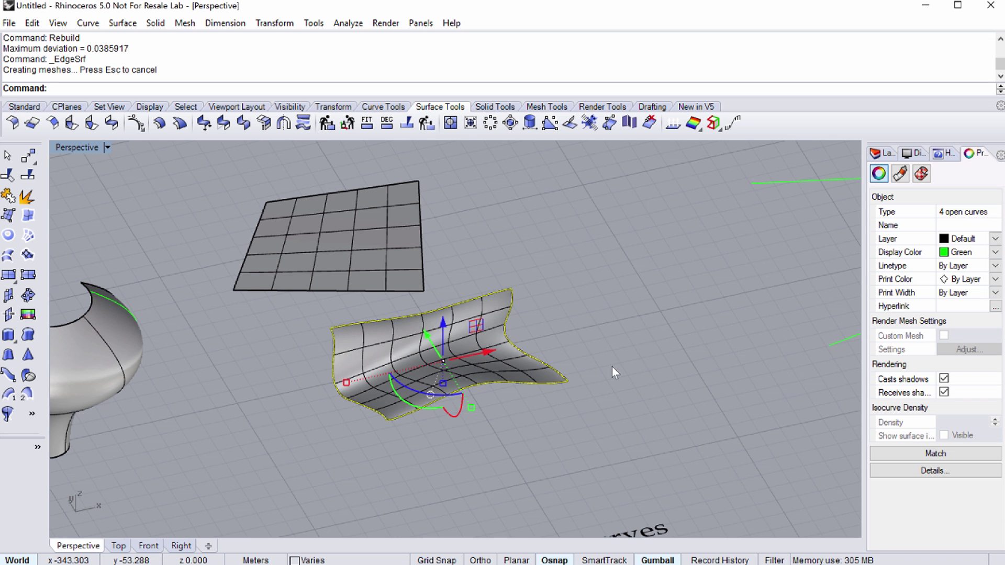
Step: Start a loft between the lower and upper straight green lines
click(599, 357)
shift+right_drag(638, 320, 264, 407)
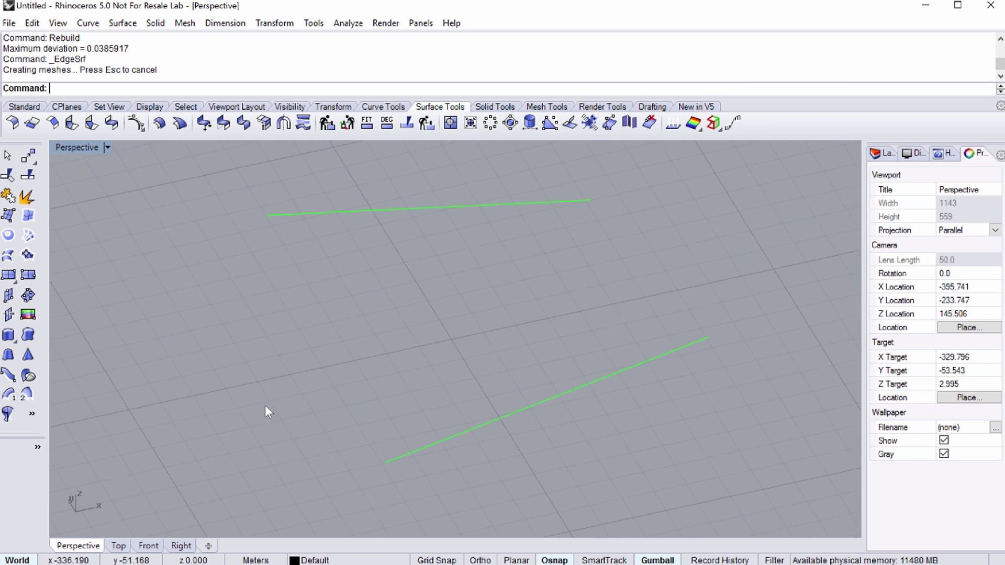
shift+right_drag(505, 370, 416, 394)
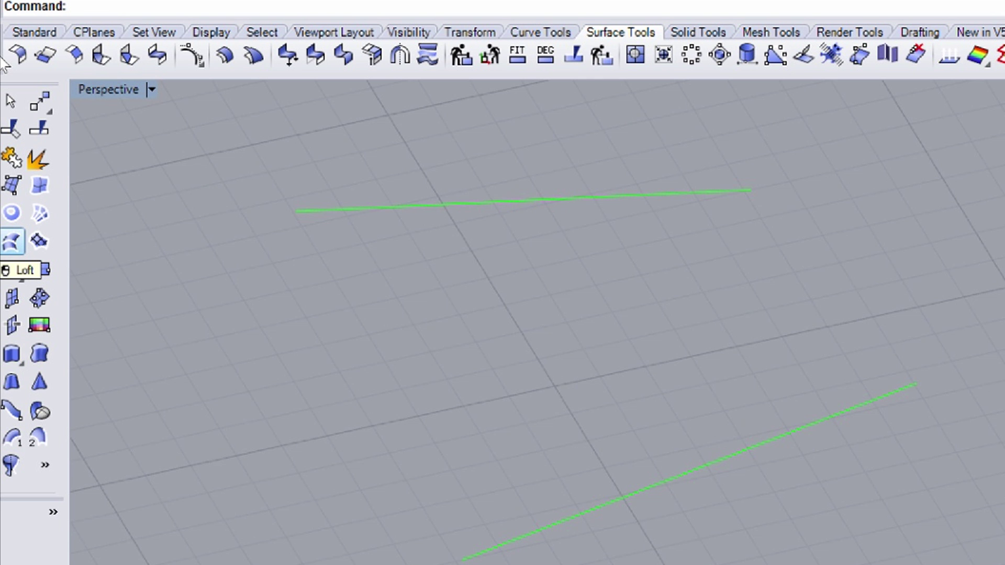
click(11, 242)
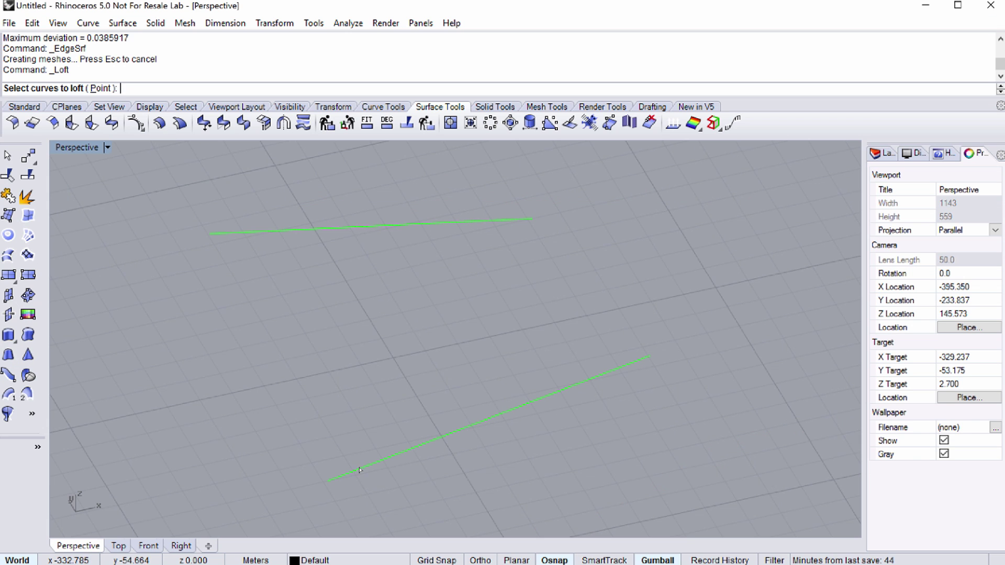
click(512, 543)
click(493, 221)
key(Return)
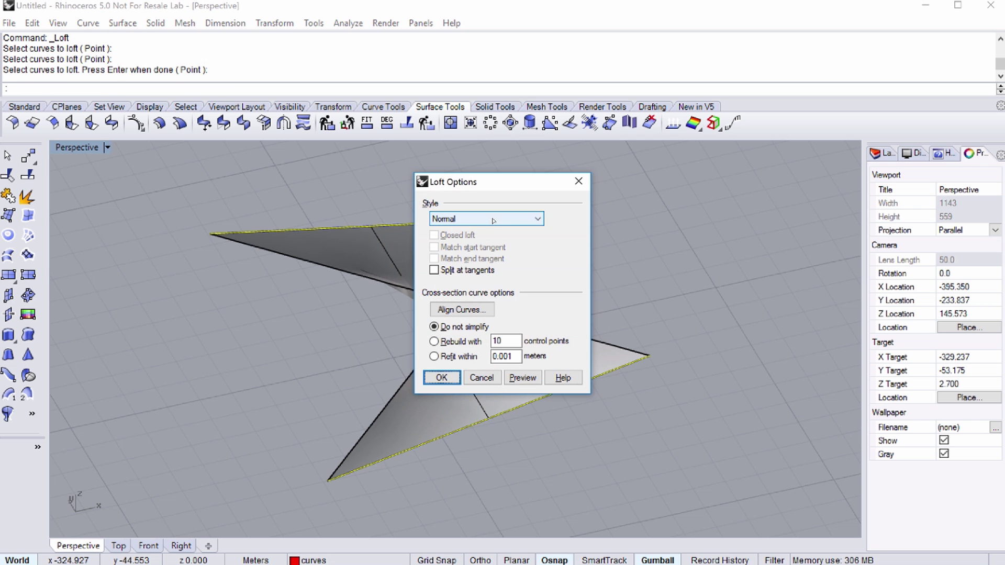
Step: Align the loft curves by reversing the upper line to untwist the surface
click(462, 309)
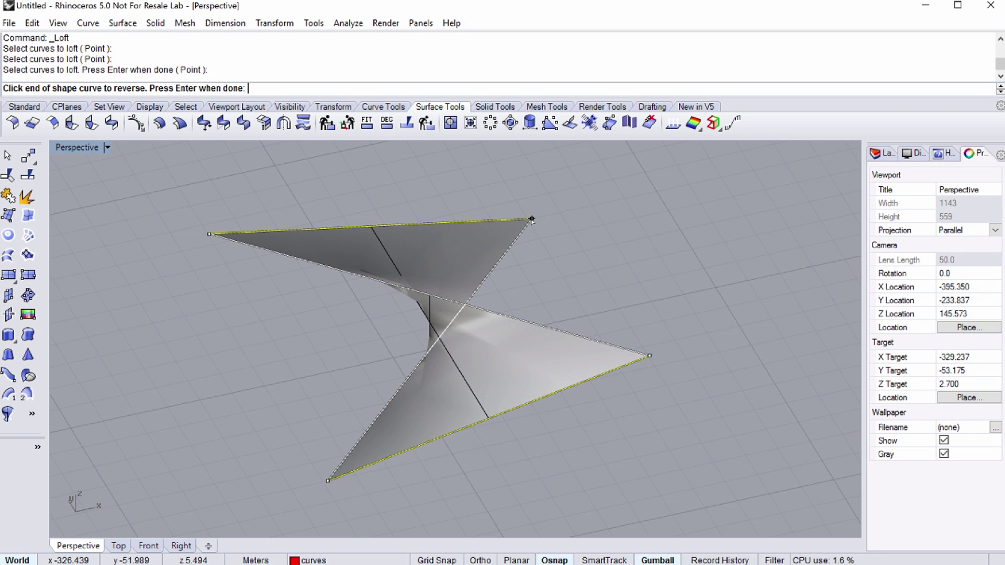
key(Return)
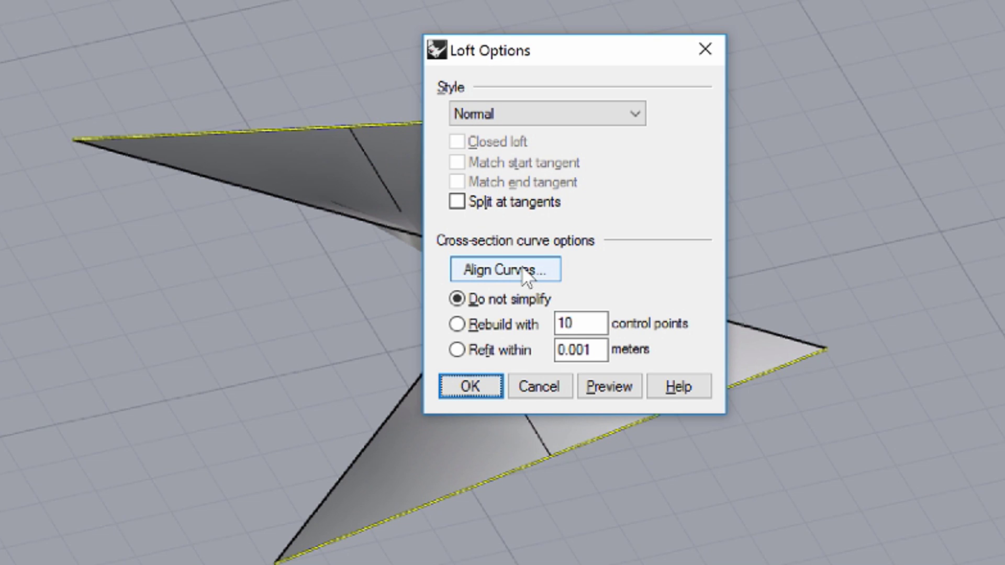
click(506, 270)
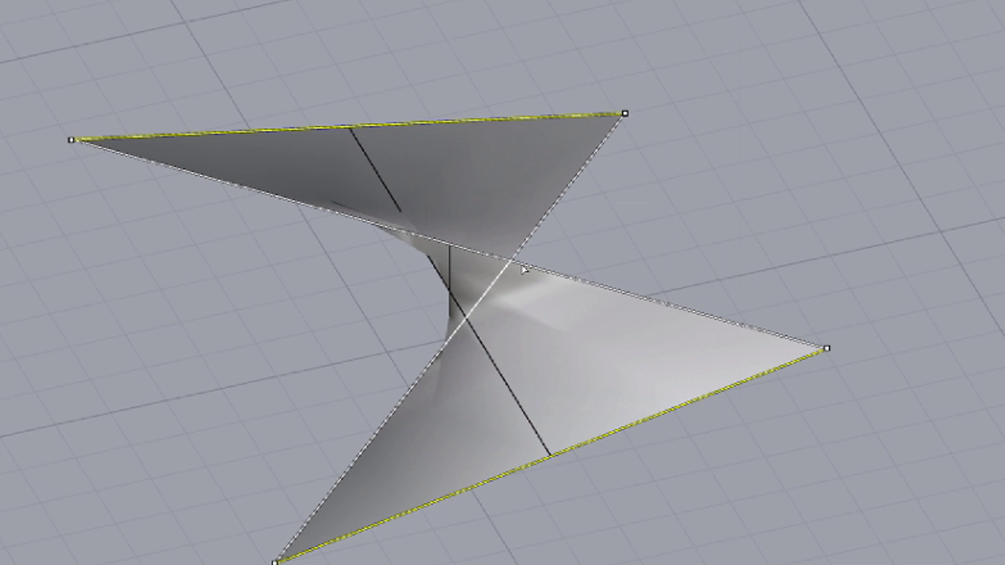
click(625, 114)
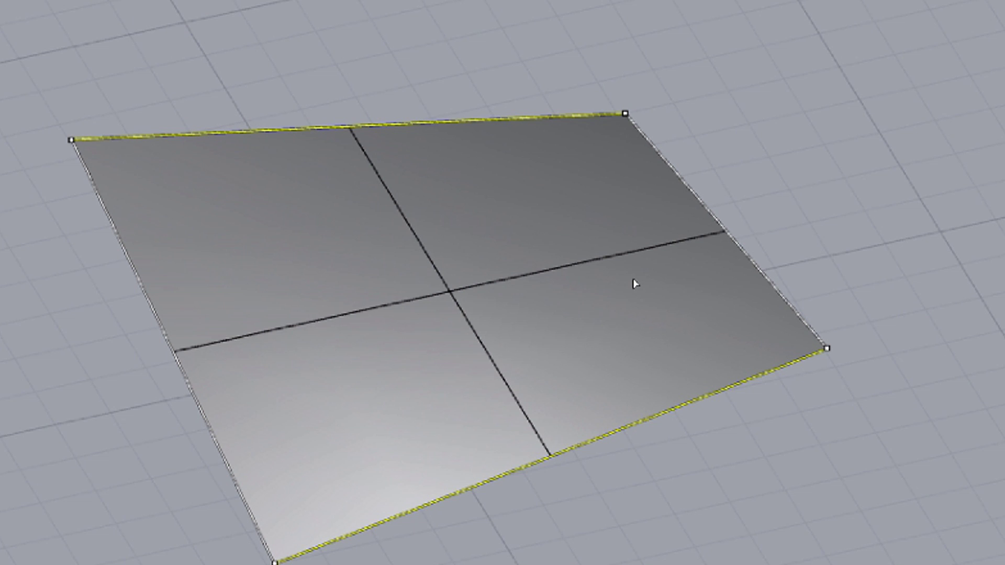
Step: Keep the Normal loft style and rebuild cross-sections with 5 control points
key(Return)
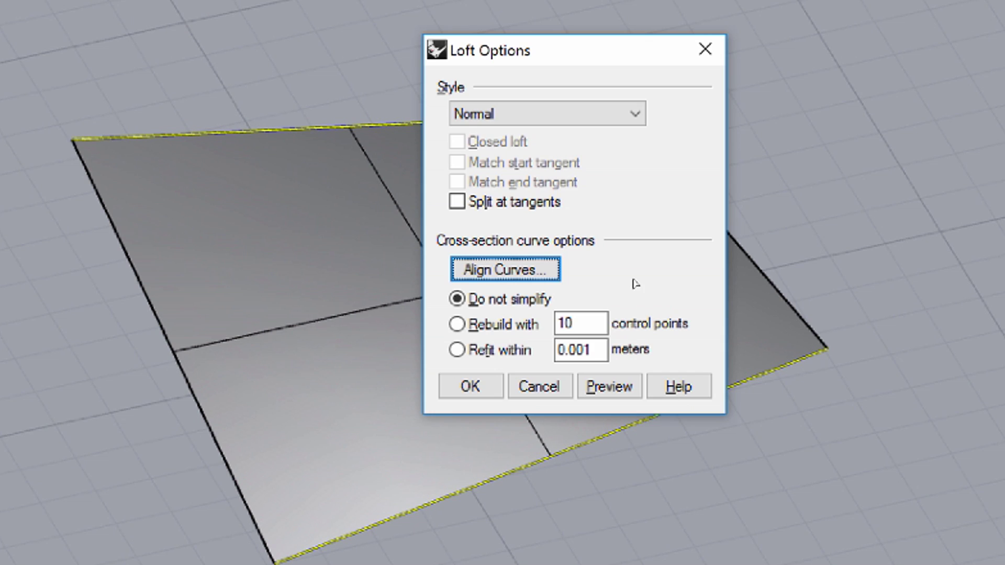
click(604, 114)
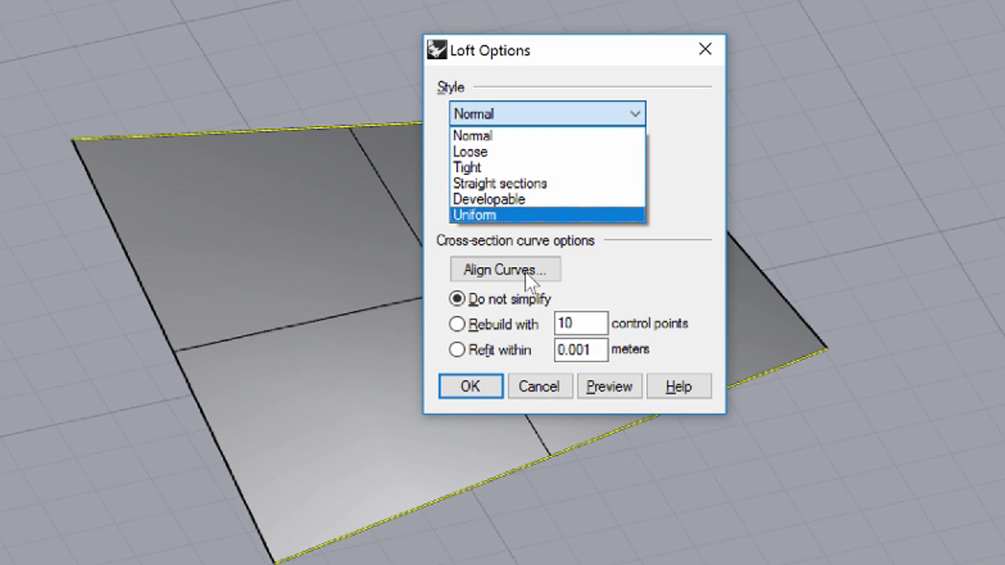
click(137, 36)
double_click(576, 324)
text(5)
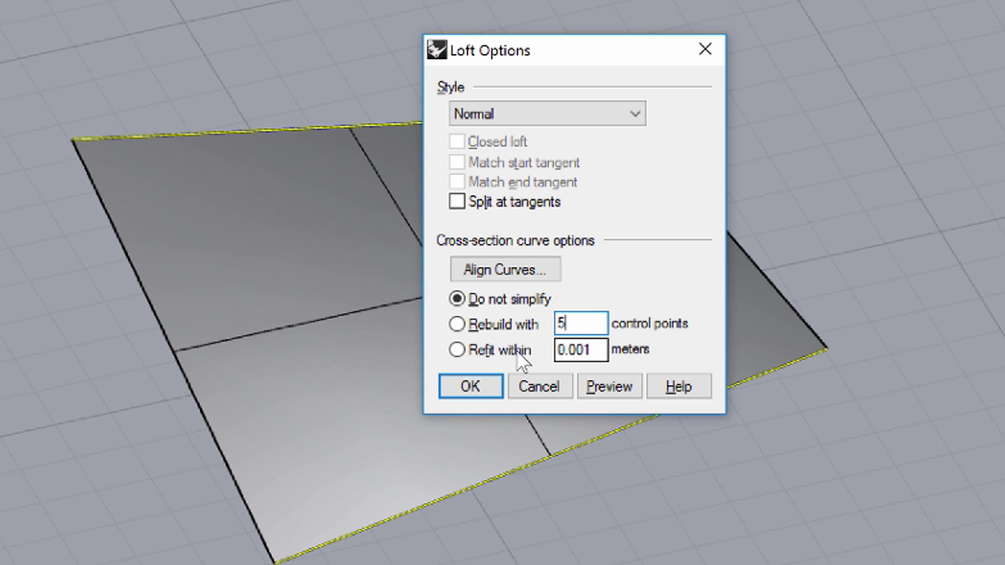
click(458, 325)
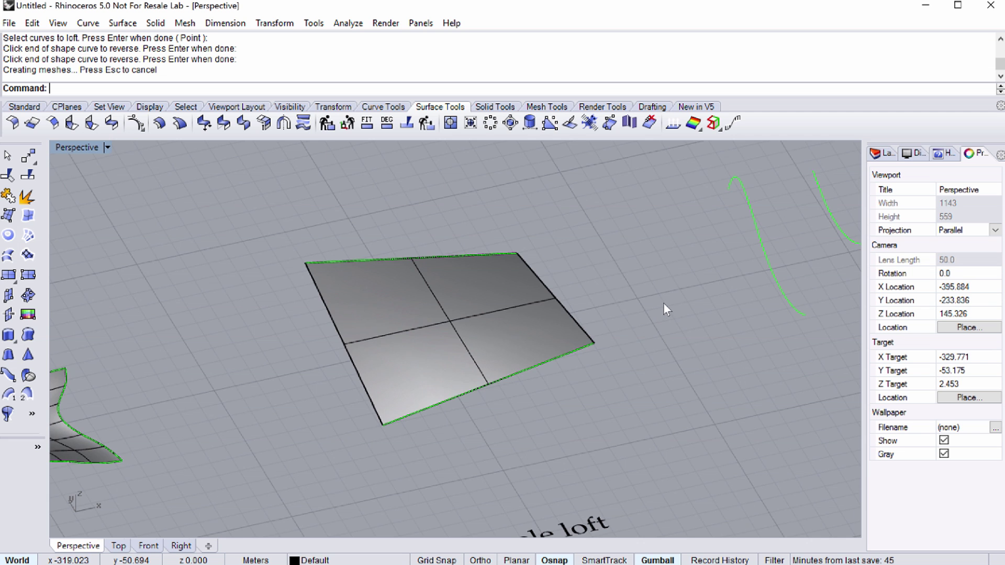
Step: Loft through the four wavy curves of the Multiple curve loft example
right_drag(663, 303, 378, 442)
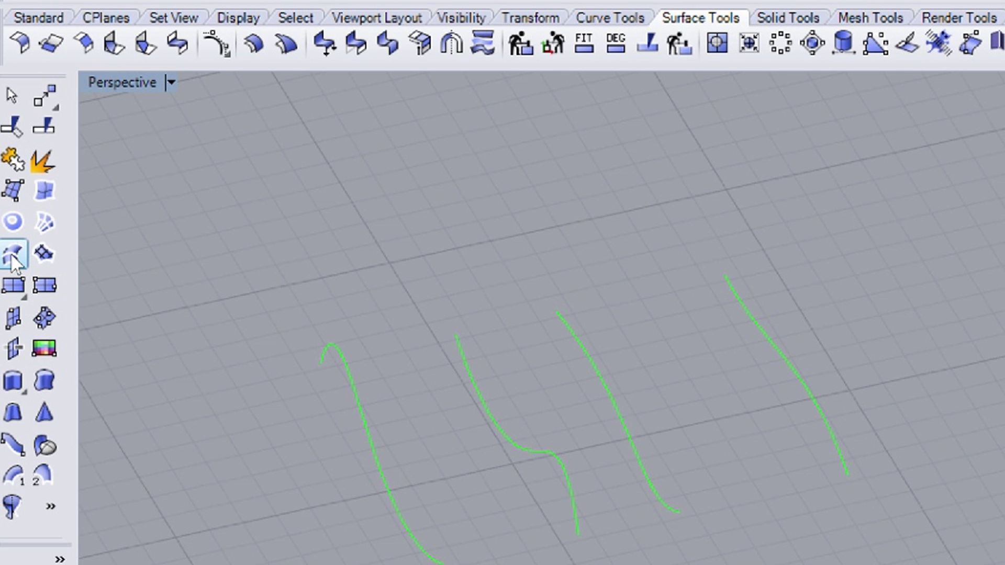
click(12, 255)
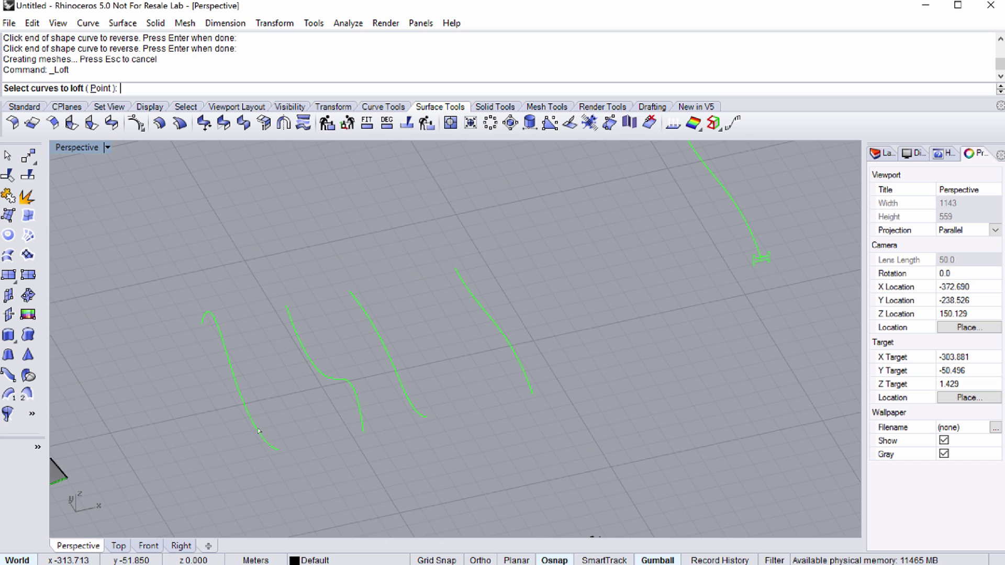
click(412, 534)
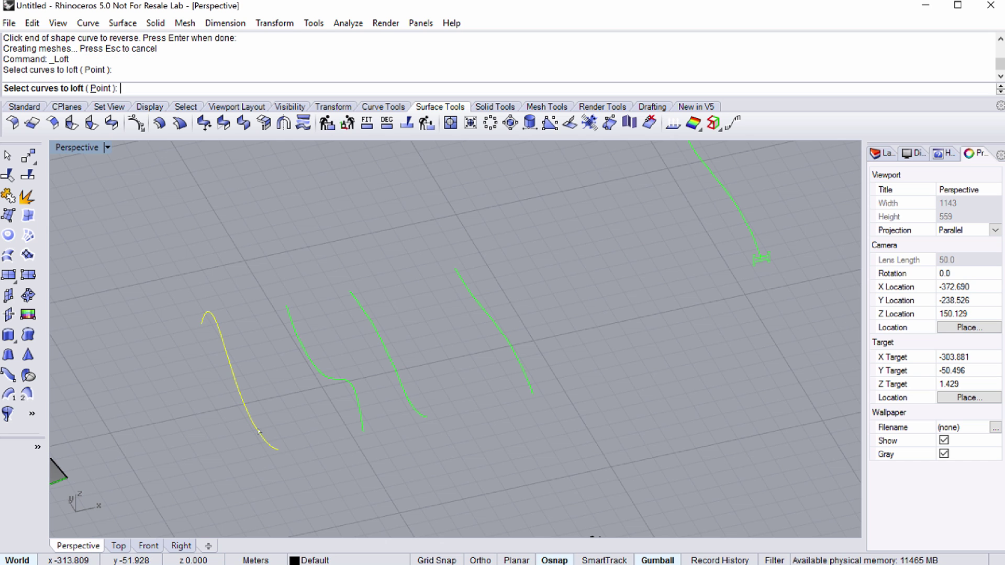
click(291, 322)
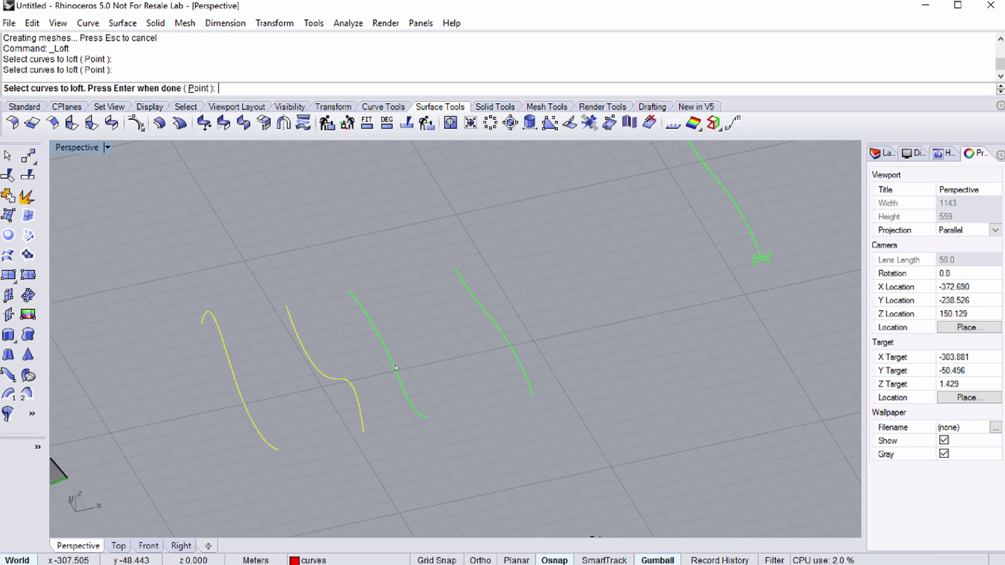
click(411, 400)
click(526, 378)
key(Return)
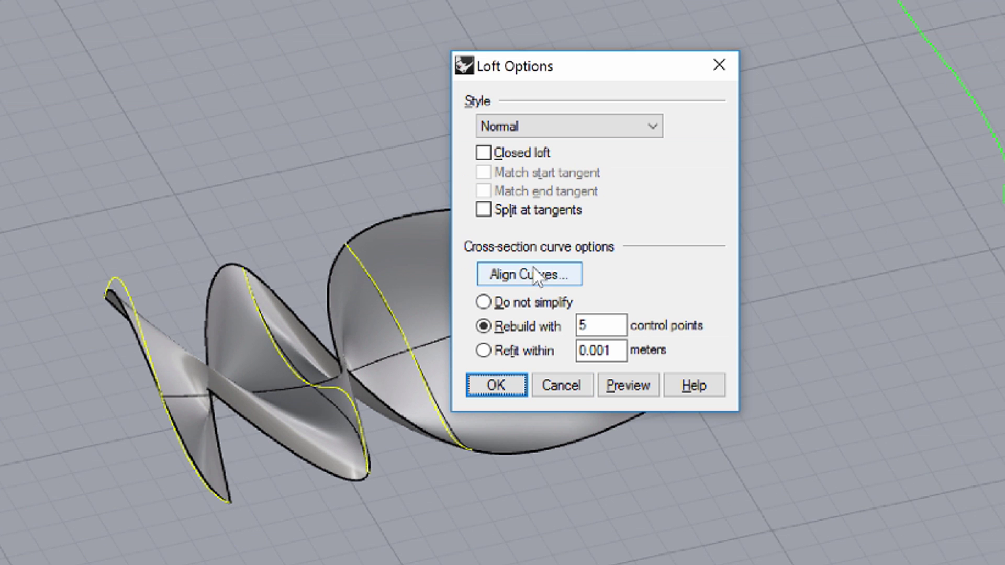
Step: Flip the second curve with Align Curves to untwist the loft and accept it
click(504, 282)
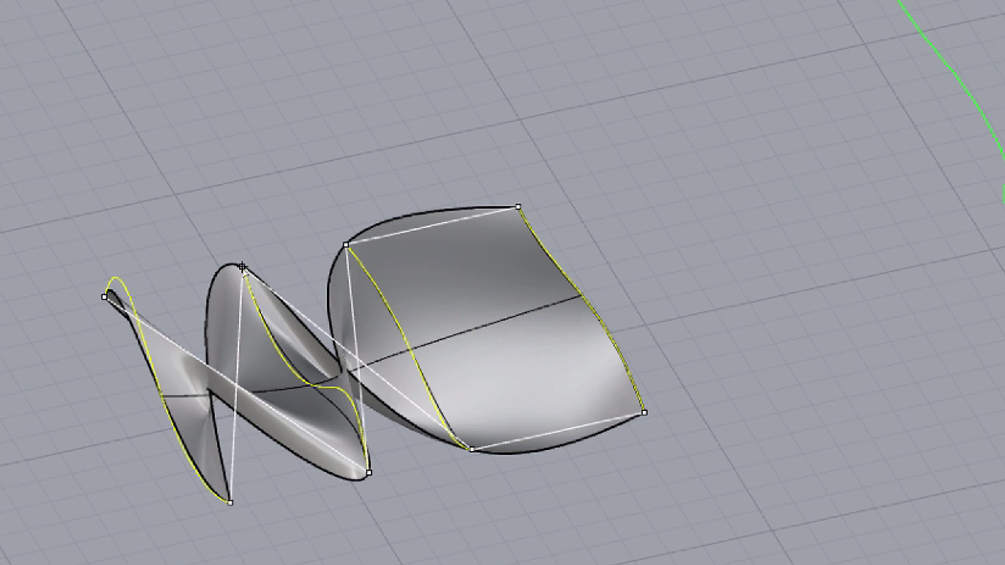
click(243, 269)
right_drag(82, 137, 277, 444)
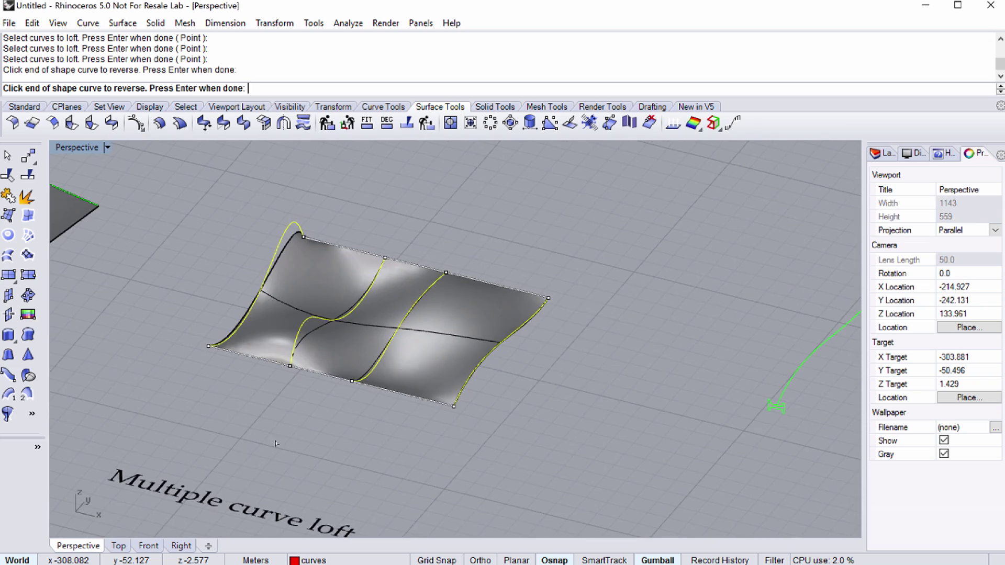
key(Return)
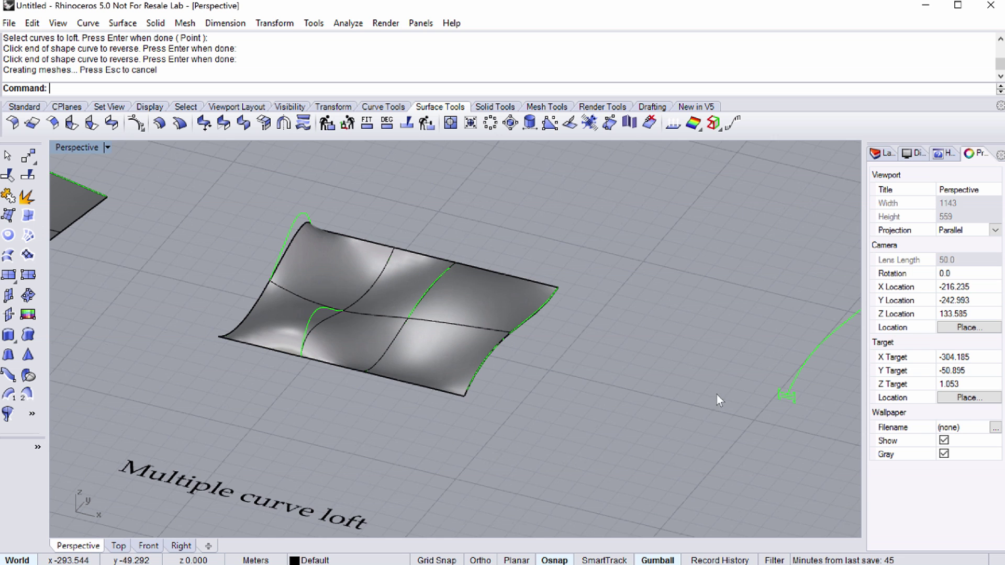
Step: Run Sweep1 with the S-shaped rail and the I-beam profile as cross section
shift+right_drag(717, 395, 448, 393)
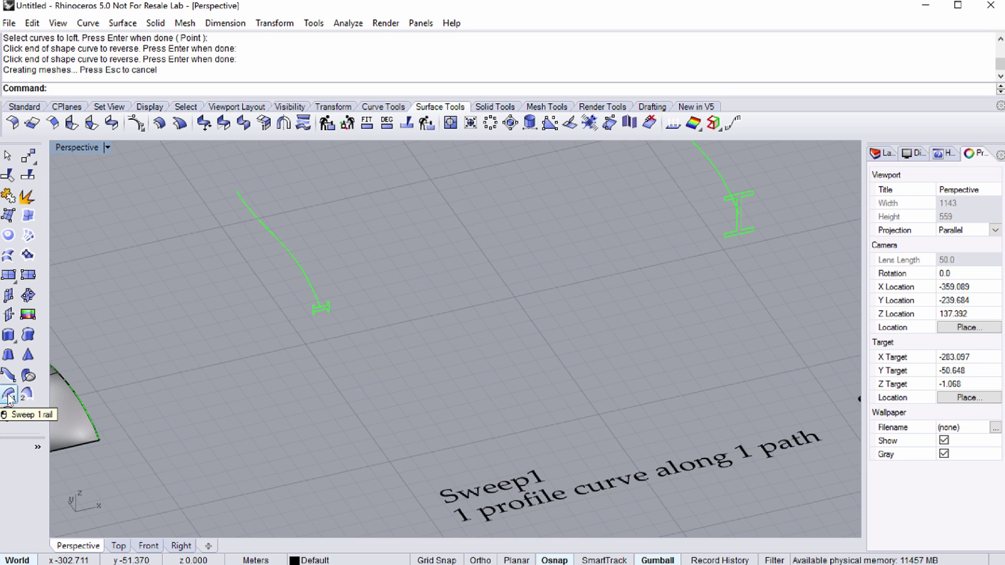
click(16, 317)
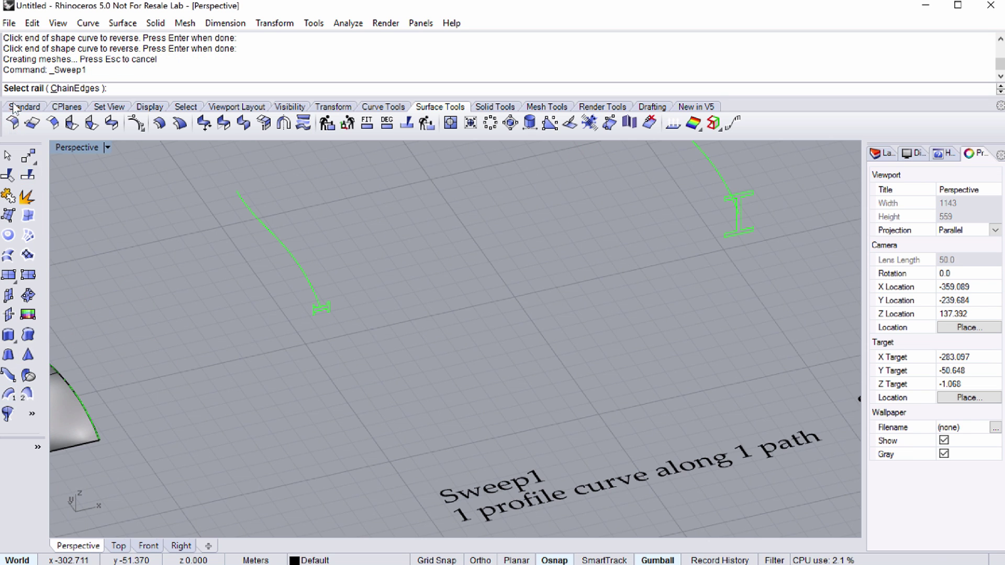
click(289, 259)
scroll(319, 275, up, 2)
scroll(319, 274, up, 2)
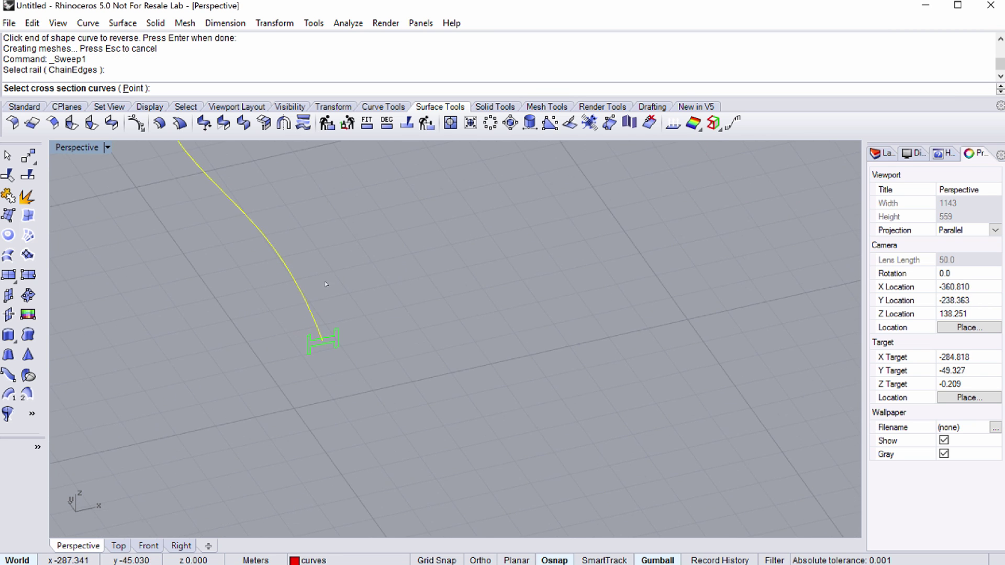
click(331, 340)
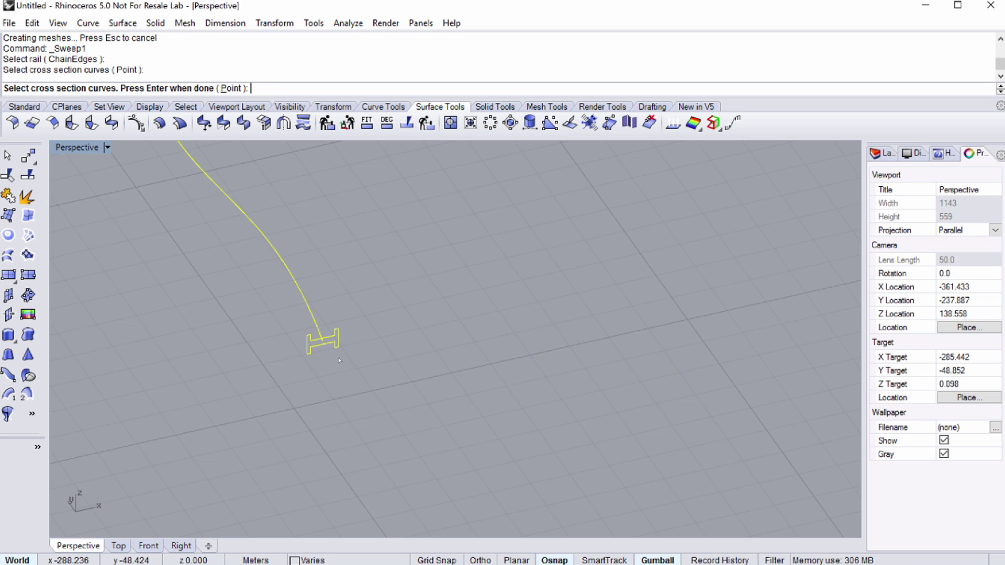
key(Return)
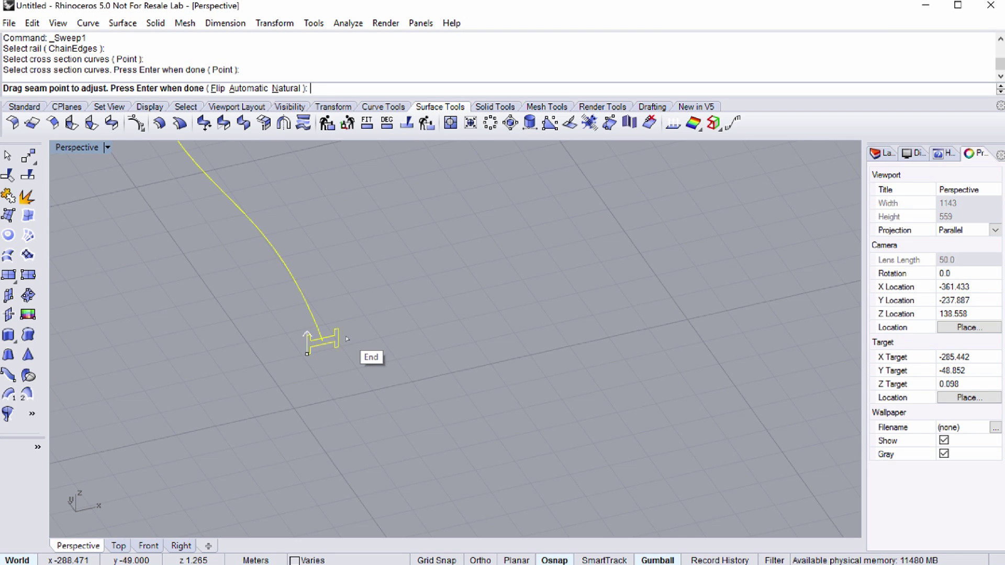
Step: Accept the seam and create the sweep in Freeform style
key(Return)
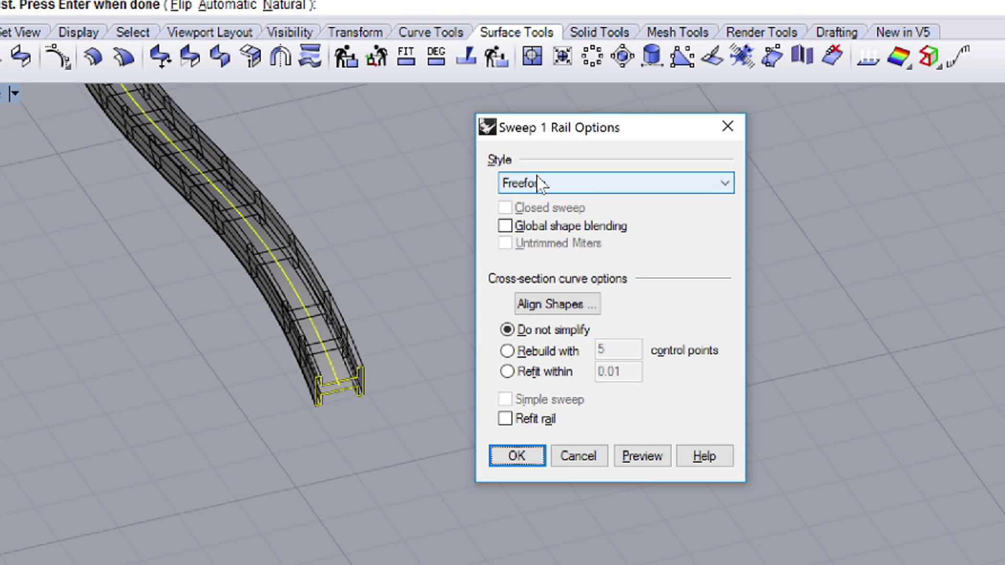
click(542, 181)
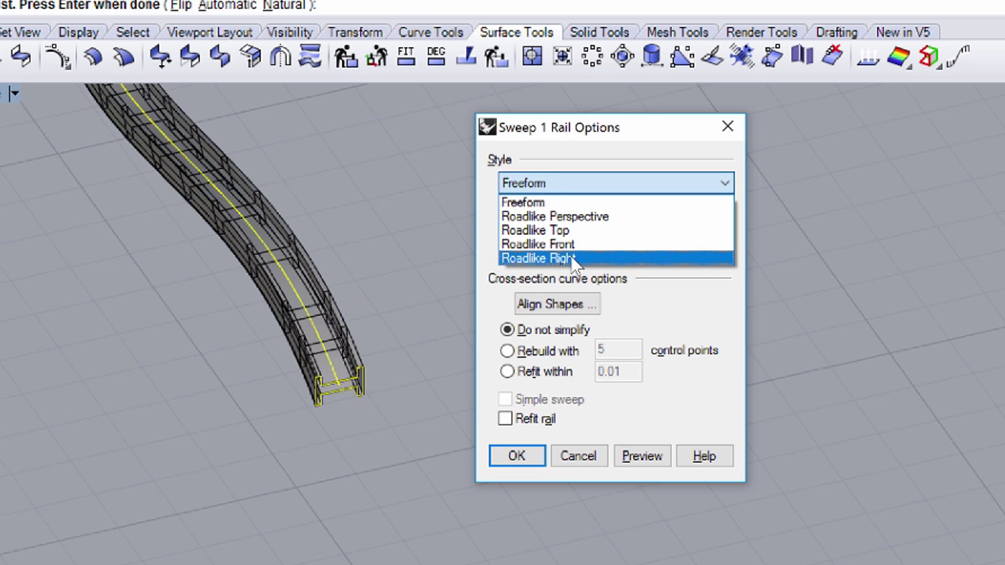
key(Escape)
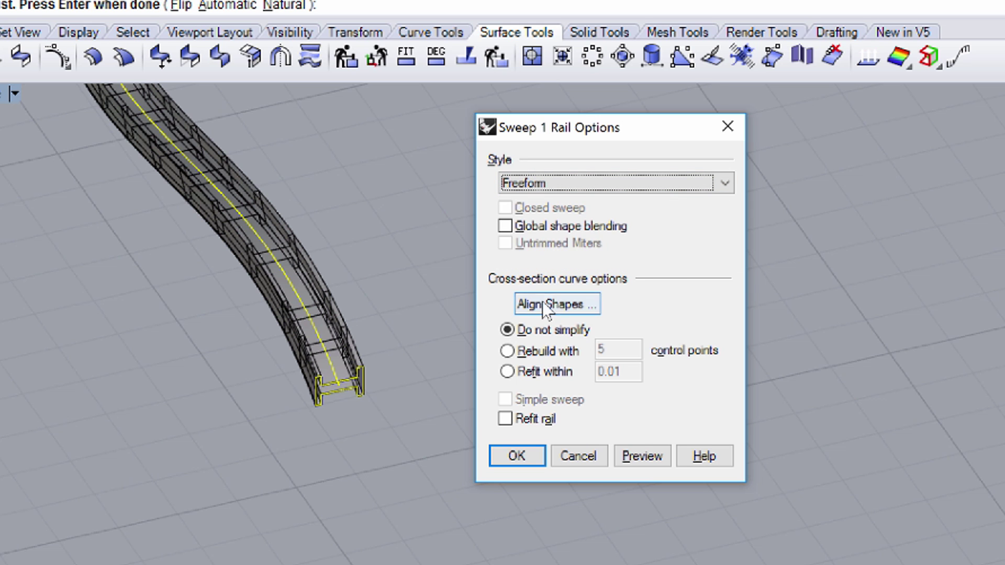
click(517, 457)
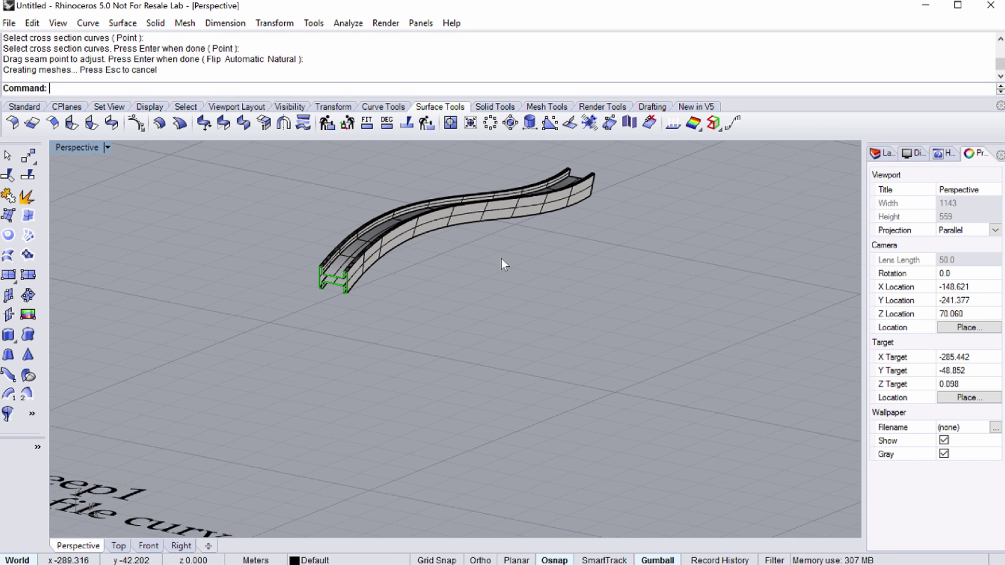
Step: Start a one-rail sweep using the curve rail and the lower and upper I-beam profiles
shift+right_drag(393, 274, 175, 177)
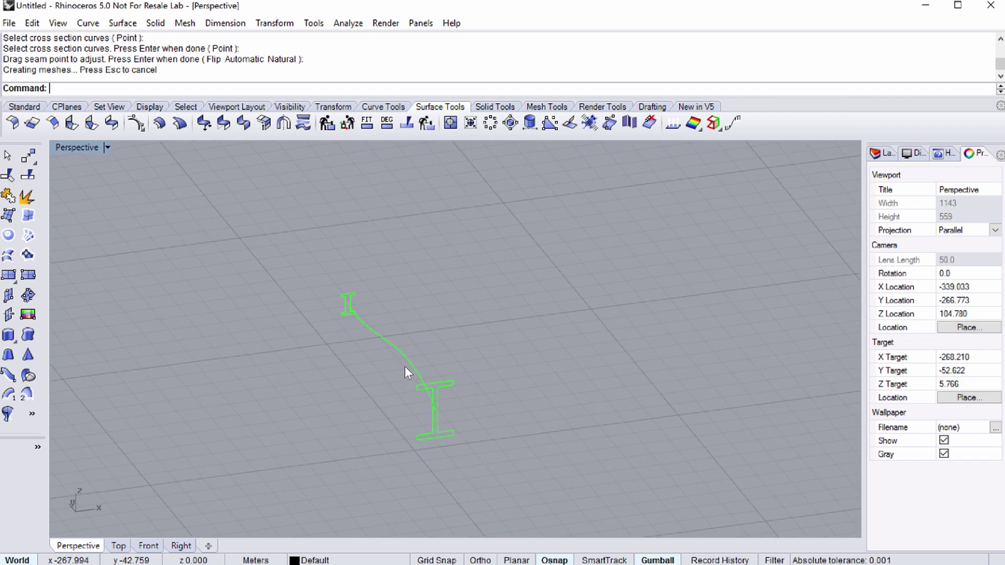
scroll(406, 368, up, 2)
shift+right_drag(555, 422, 524, 406)
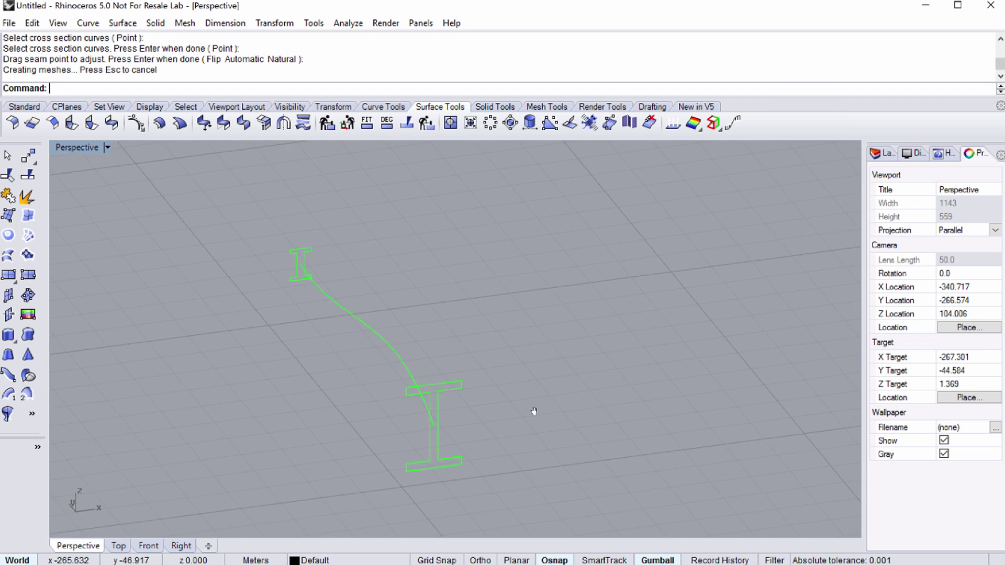
click(8, 394)
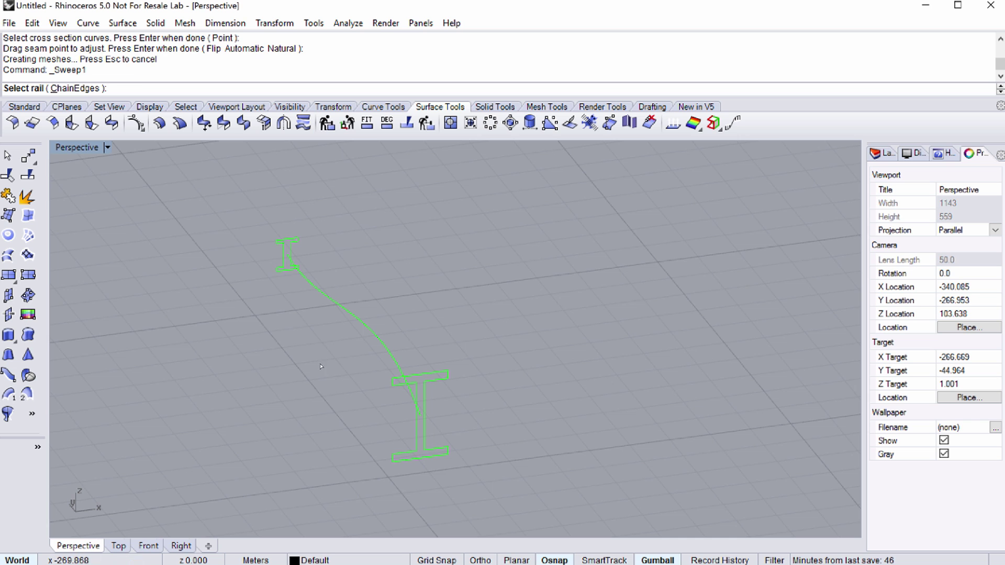
click(375, 336)
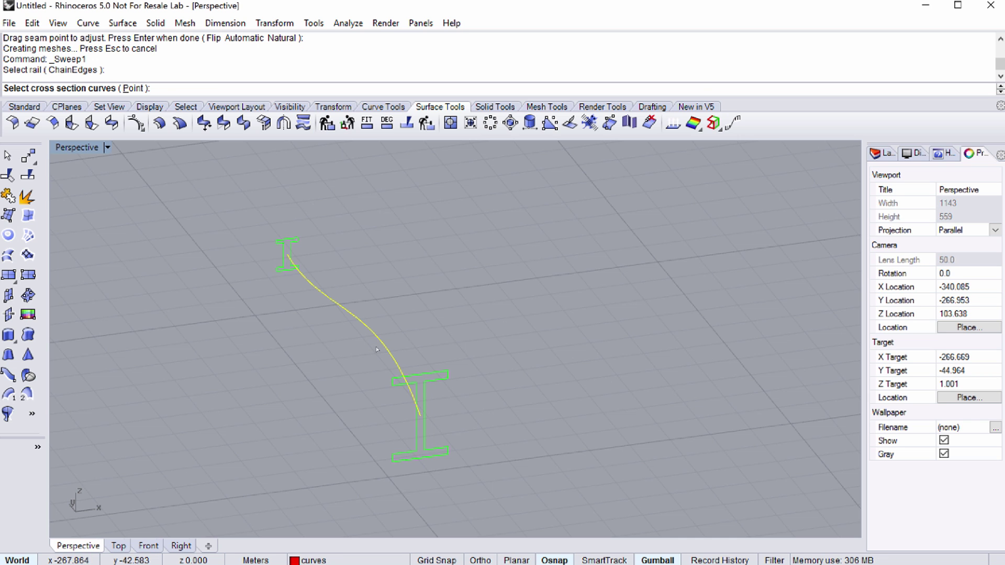
click(438, 374)
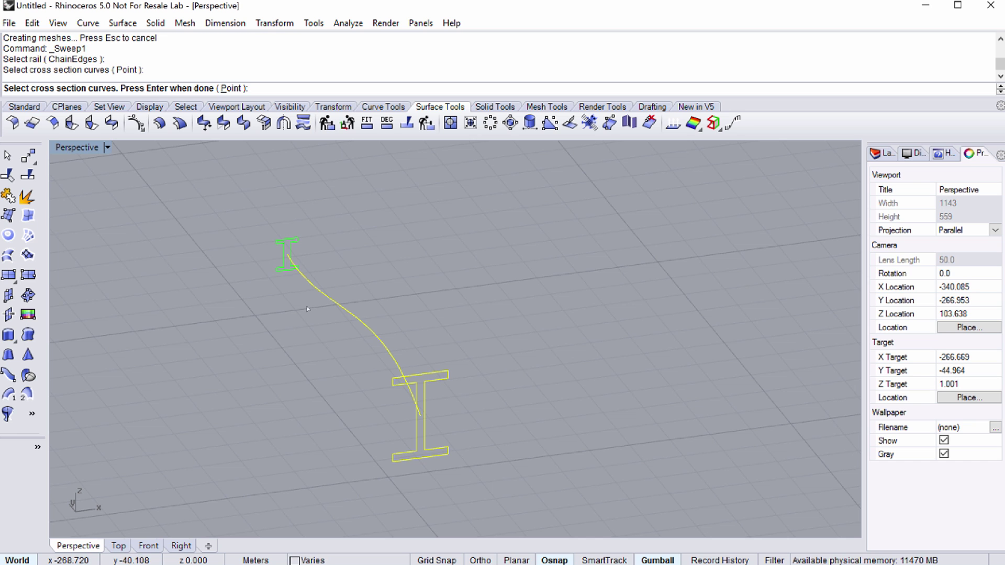
click(276, 245)
key(Return)
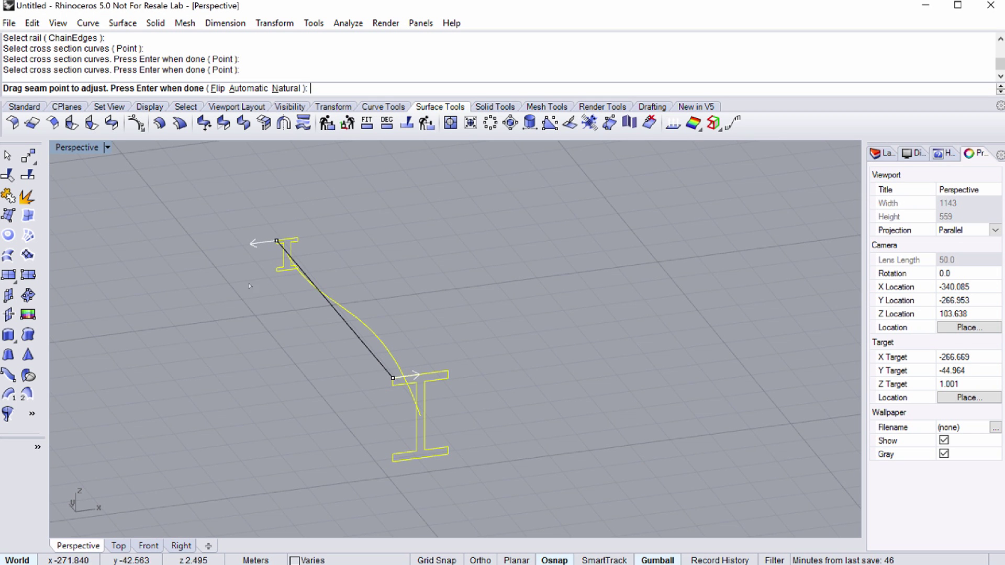
Step: Flip the upper profile's seam to match the lower one and preview the sweep
mouse_move(277, 241)
mouse_down()
mouse_move(283, 254)
mouse_move(281, 240)
mouse_move(180, 243)
mouse_move(276, 241)
mouse_up()
click(276, 241)
click(276, 240)
click(276, 241)
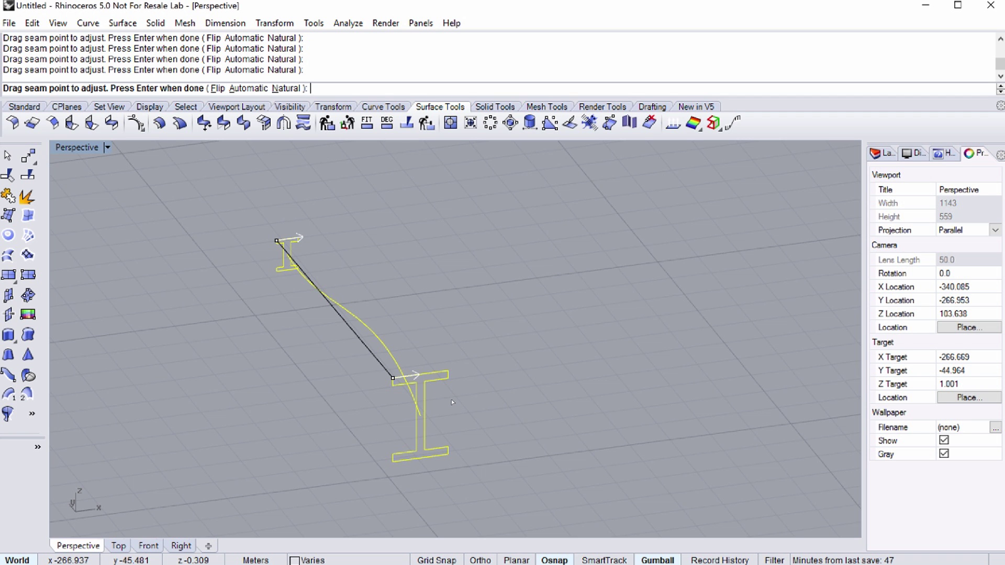
key(Return)
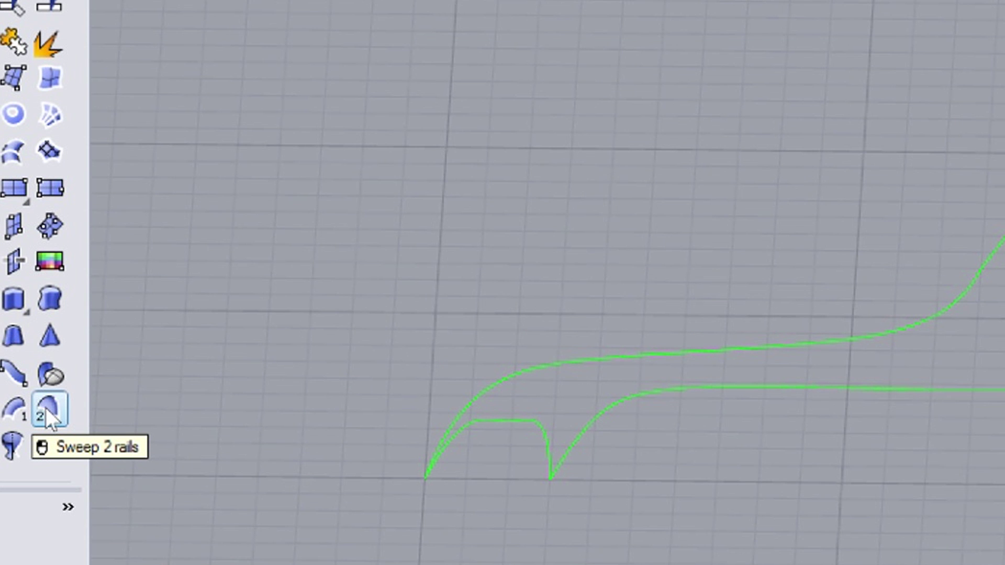
Step: Start a two-rail sweep along the lower and upper rail curves through the left and right cross-sections
click(45, 408)
click(683, 392)
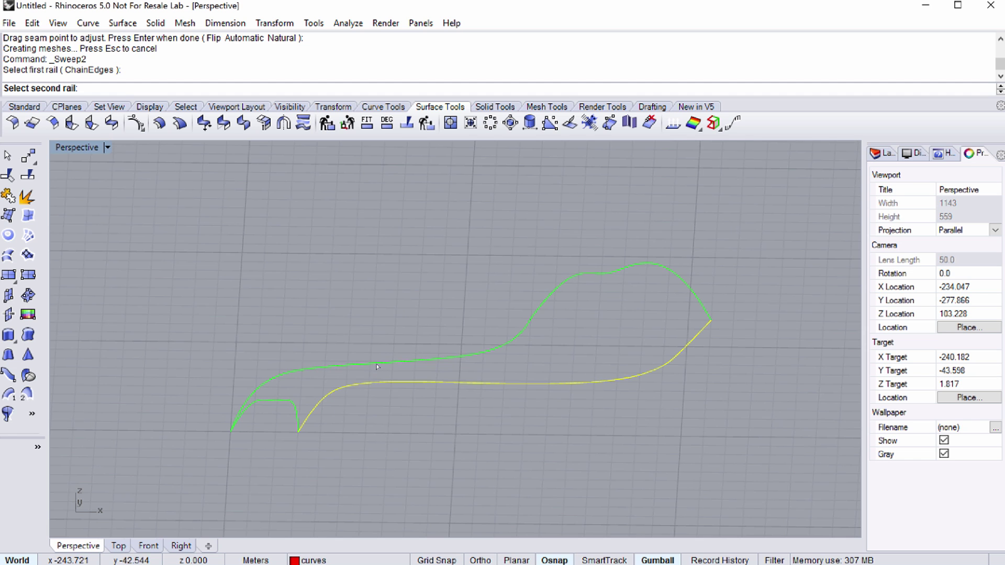
click(377, 366)
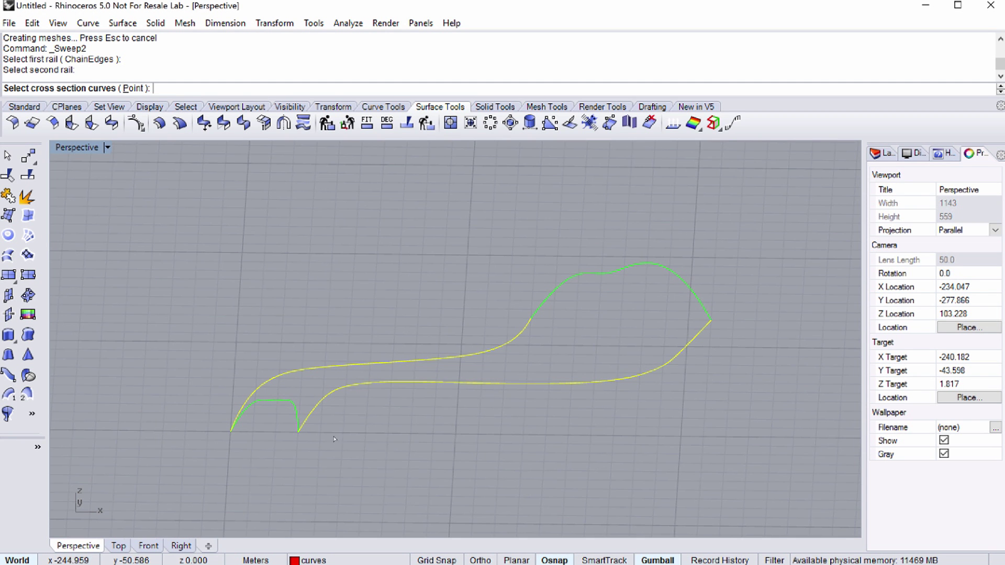
click(296, 409)
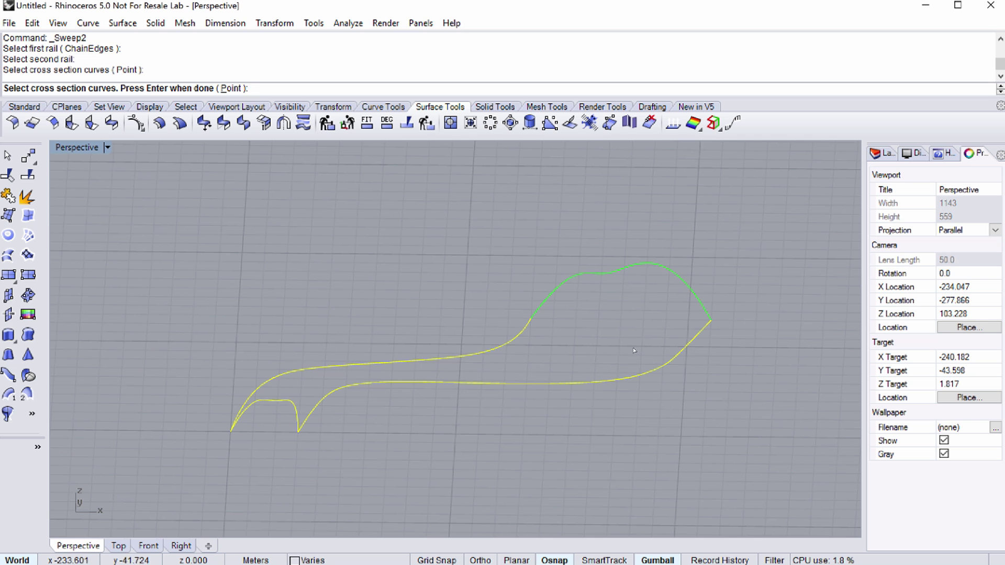
click(704, 312)
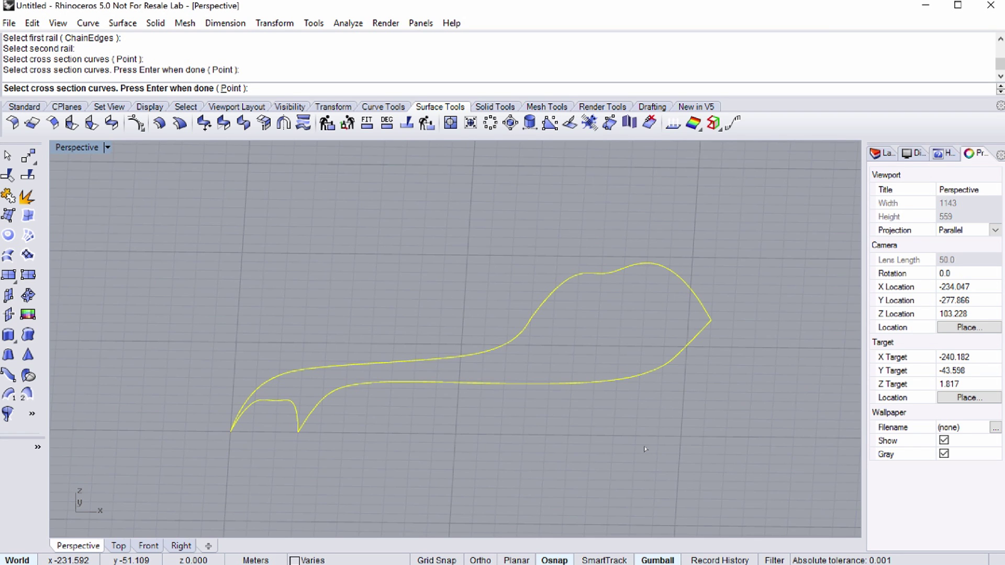
key(Return)
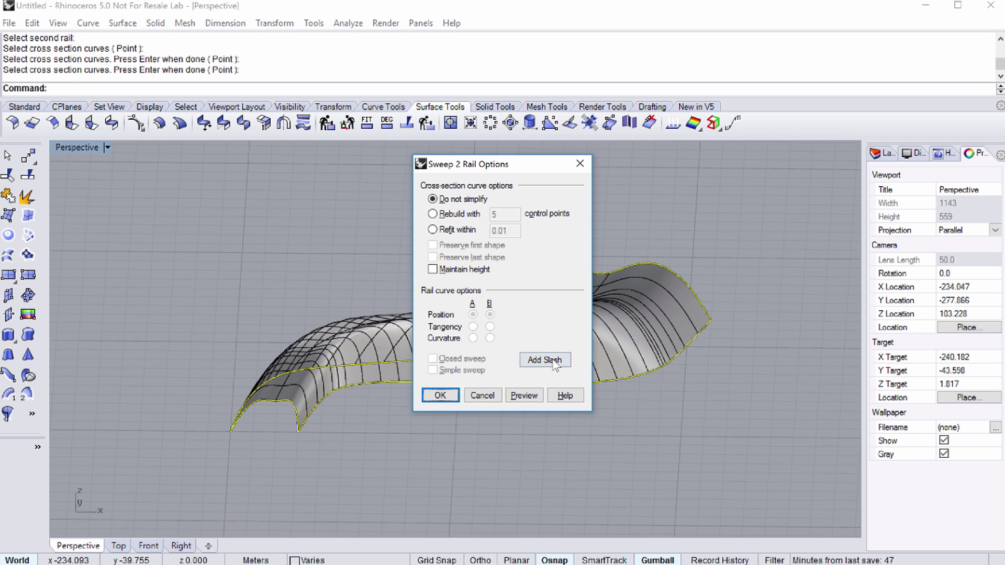
Step: Add two slash sections between the rails to guide the flow, then complete the sweep surface
click(544, 360)
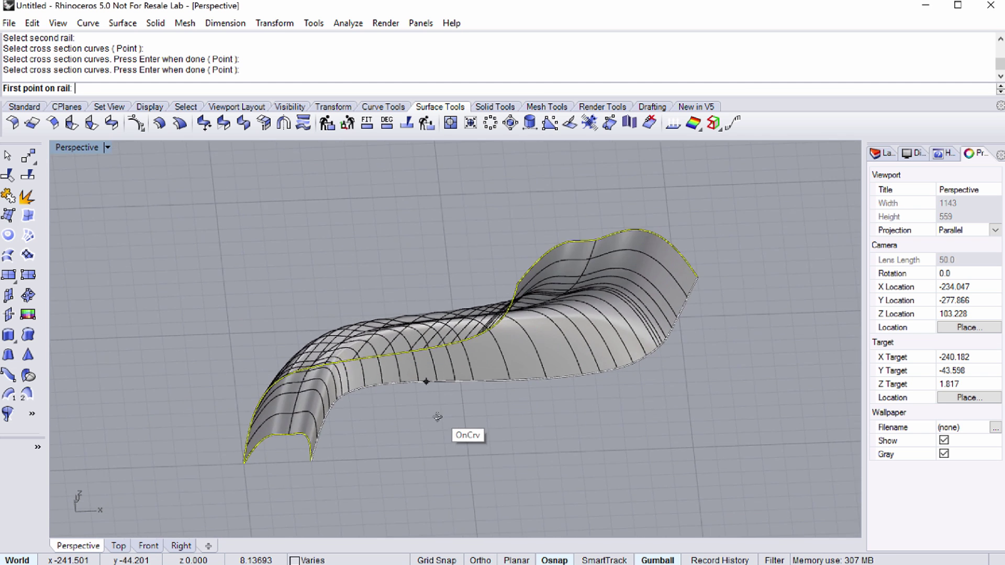
right_drag(437, 416, 321, 397)
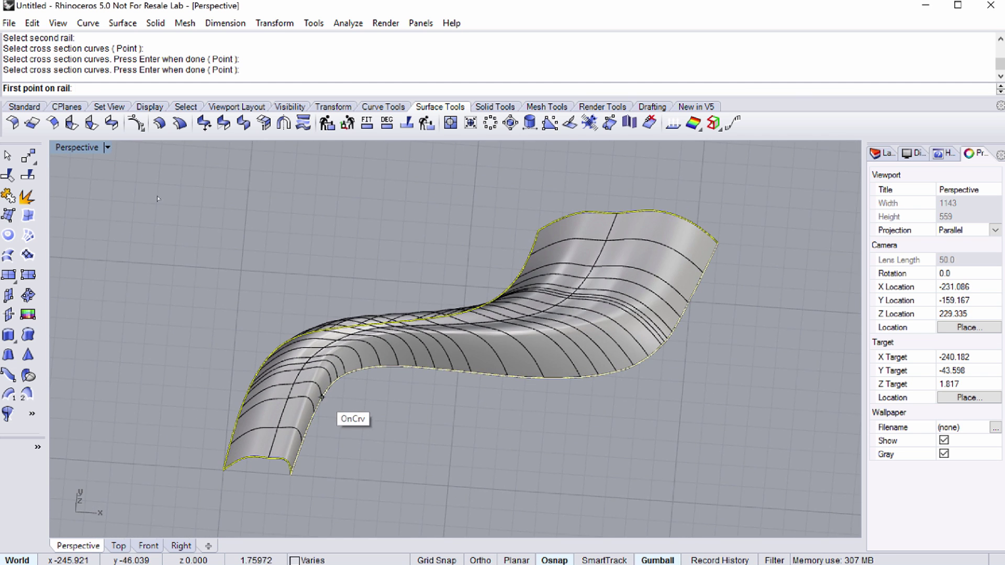
click(322, 398)
click(281, 345)
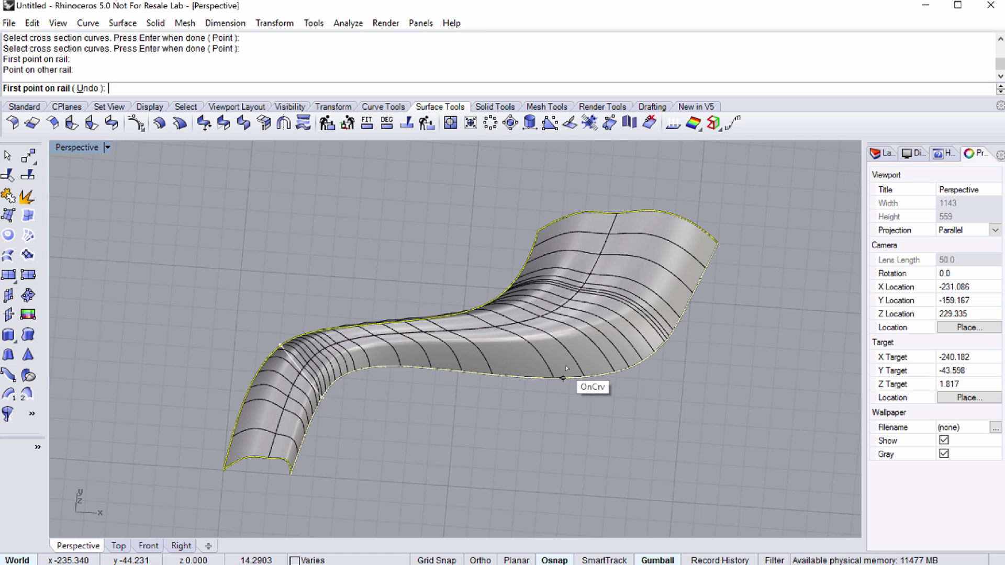
click(523, 334)
click(571, 376)
key(Return)
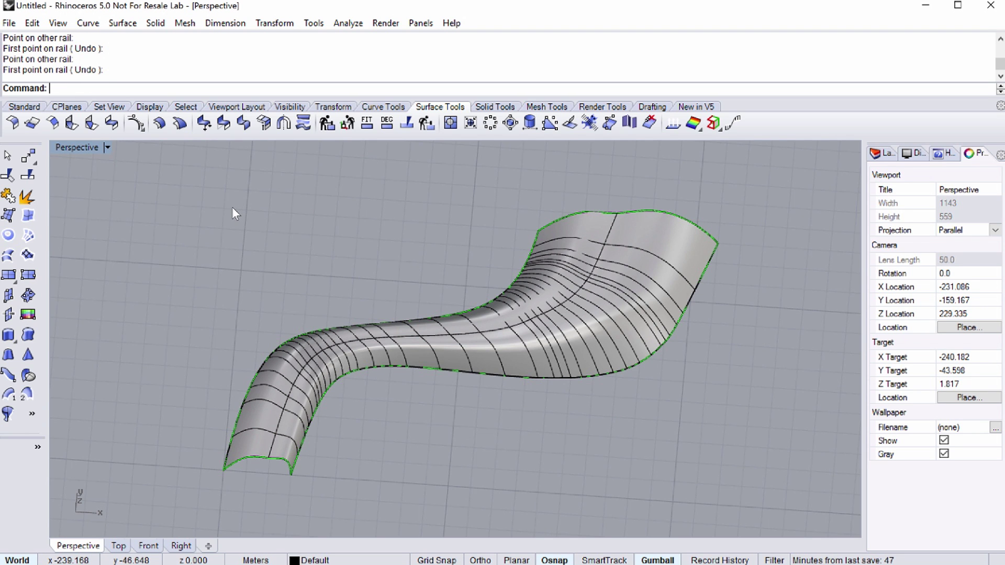